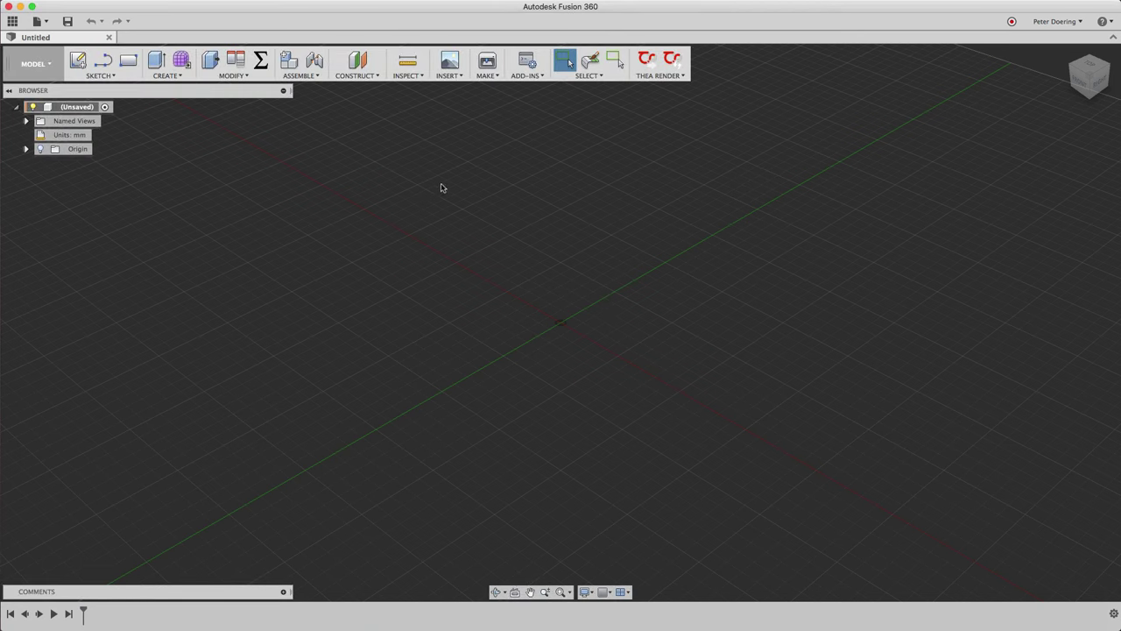
- Create a new component in the top-level design, rename it Plate and expand its contents
middle_drag(475, 267, 469, 323)
right_click(86, 109)
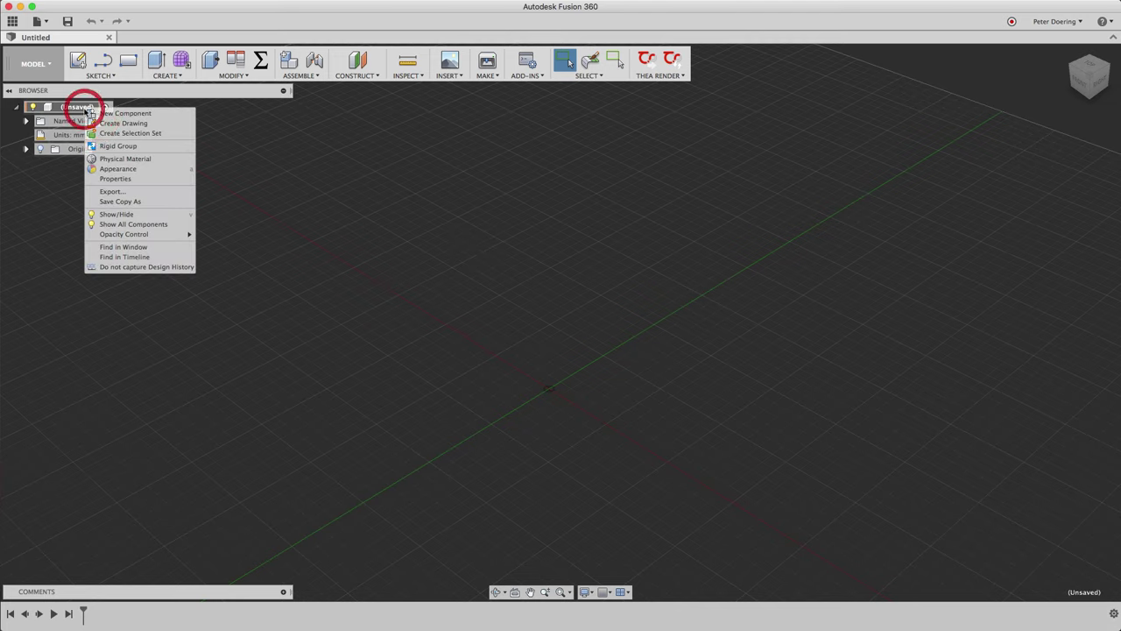
right_click(141, 113)
click(174, 123)
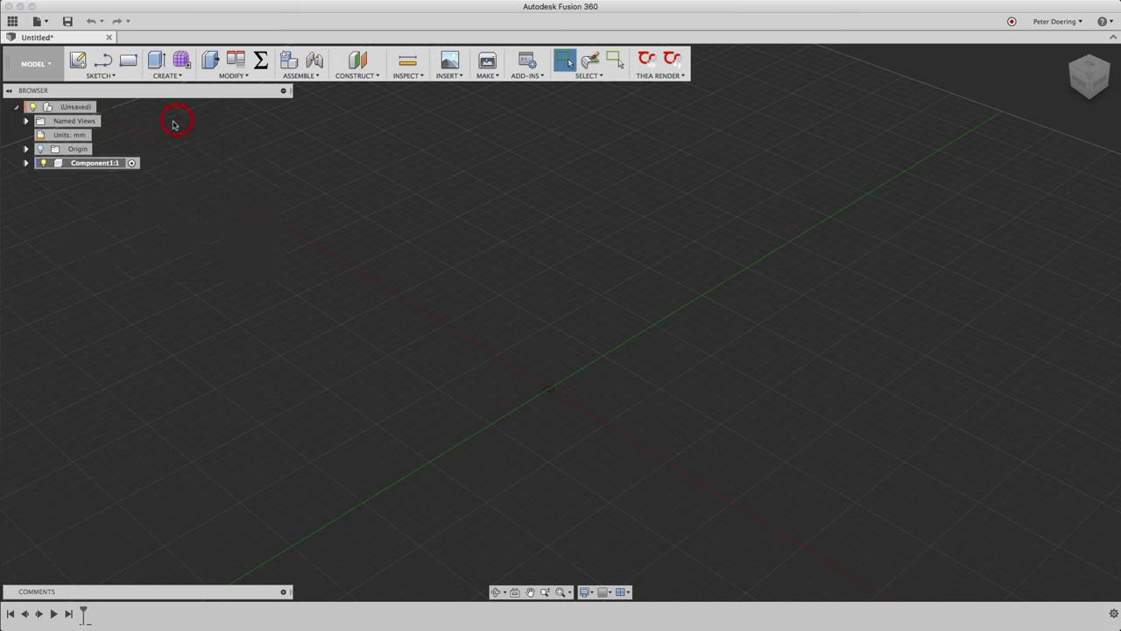
click(96, 166)
click(96, 165)
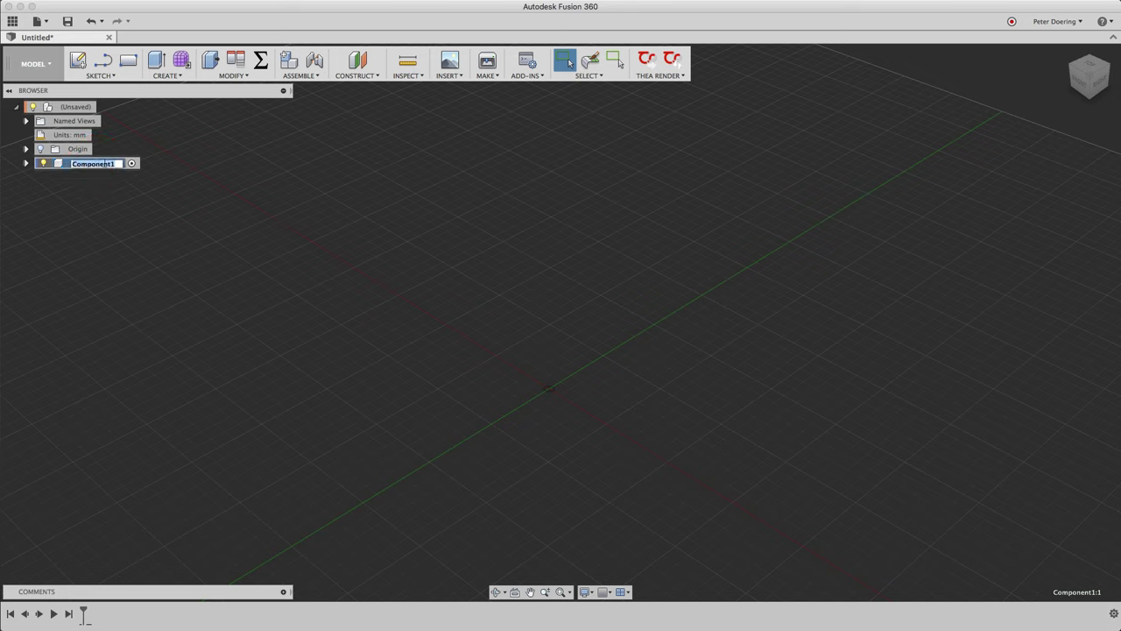
text(Plate)
key(Return)
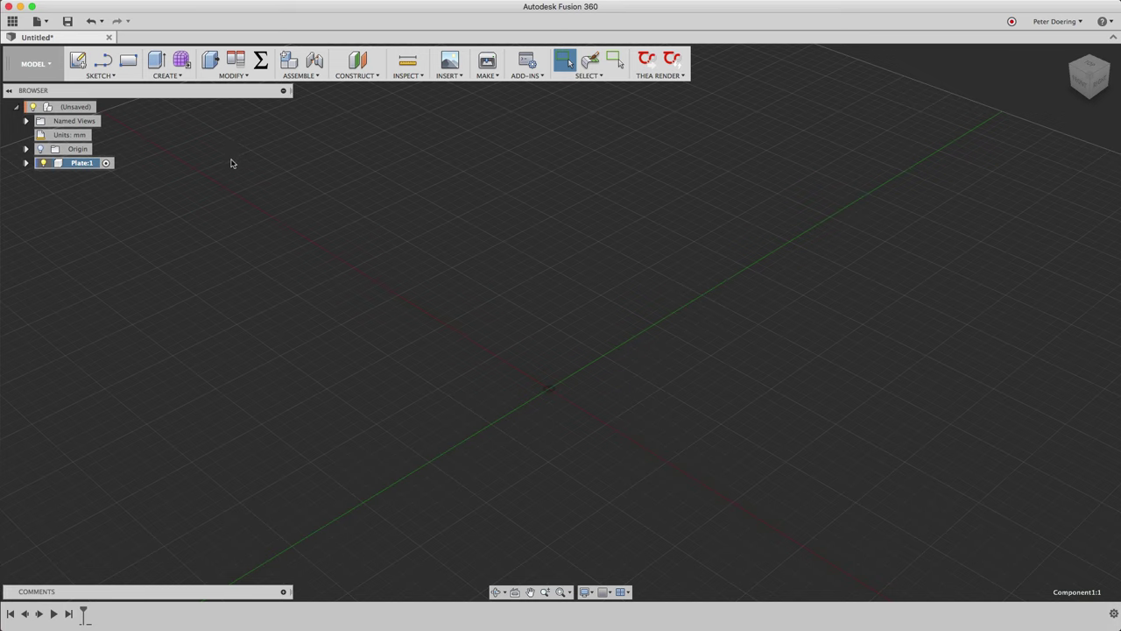
click(27, 163)
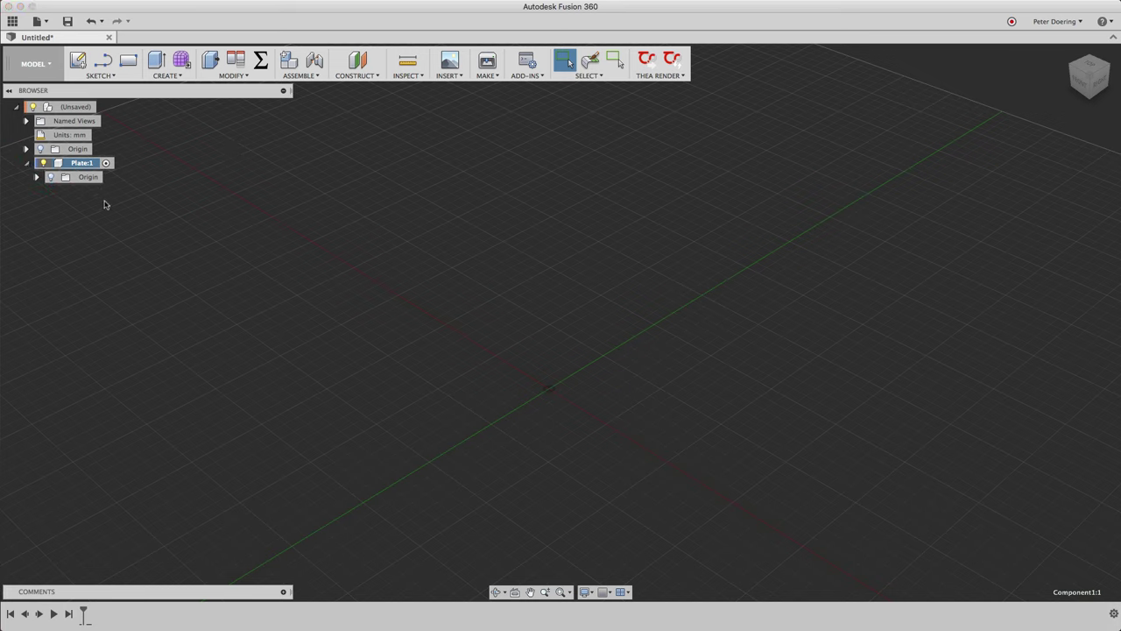
- Sketch a 150 × 150 mm center rectangle on the horizontal origin plane, centered on the origin
click(101, 75)
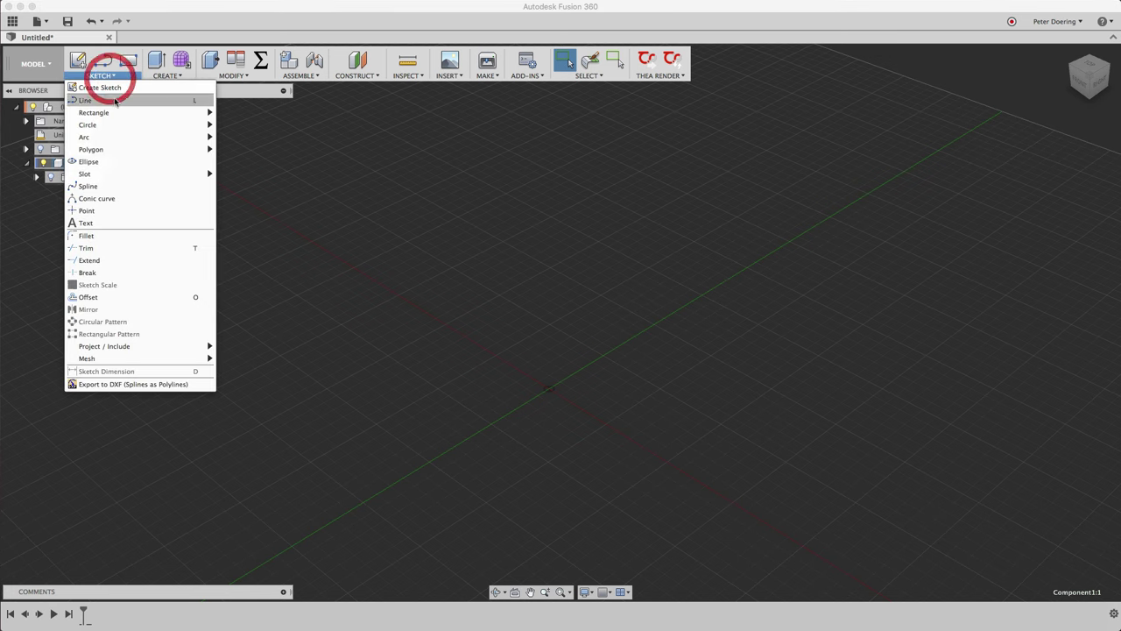
mouse_move(108, 113)
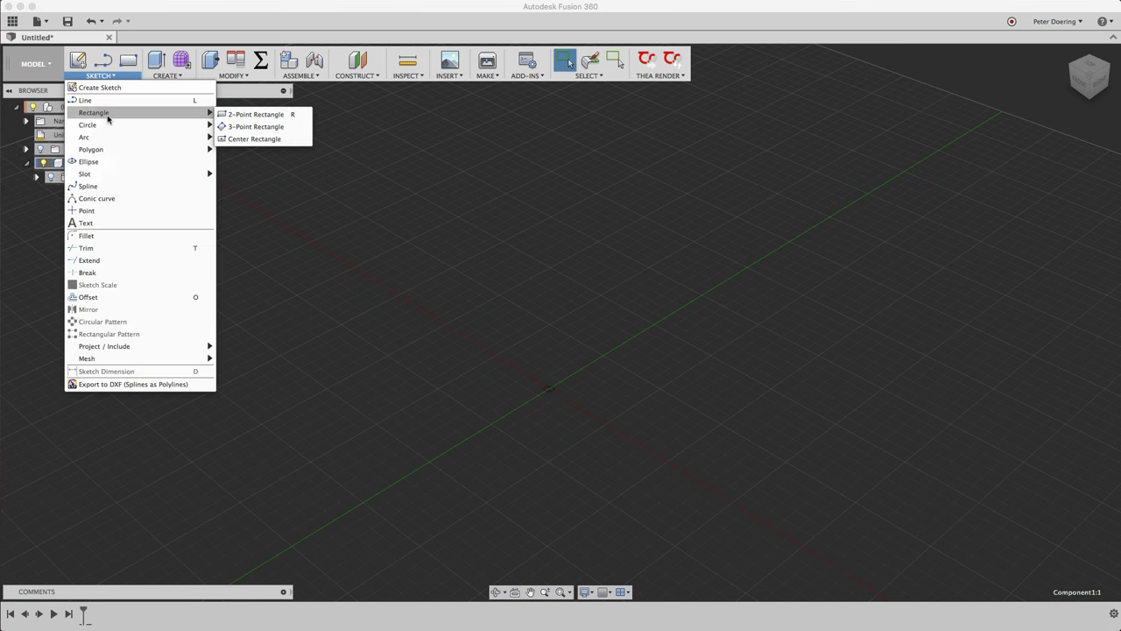
click(255, 138)
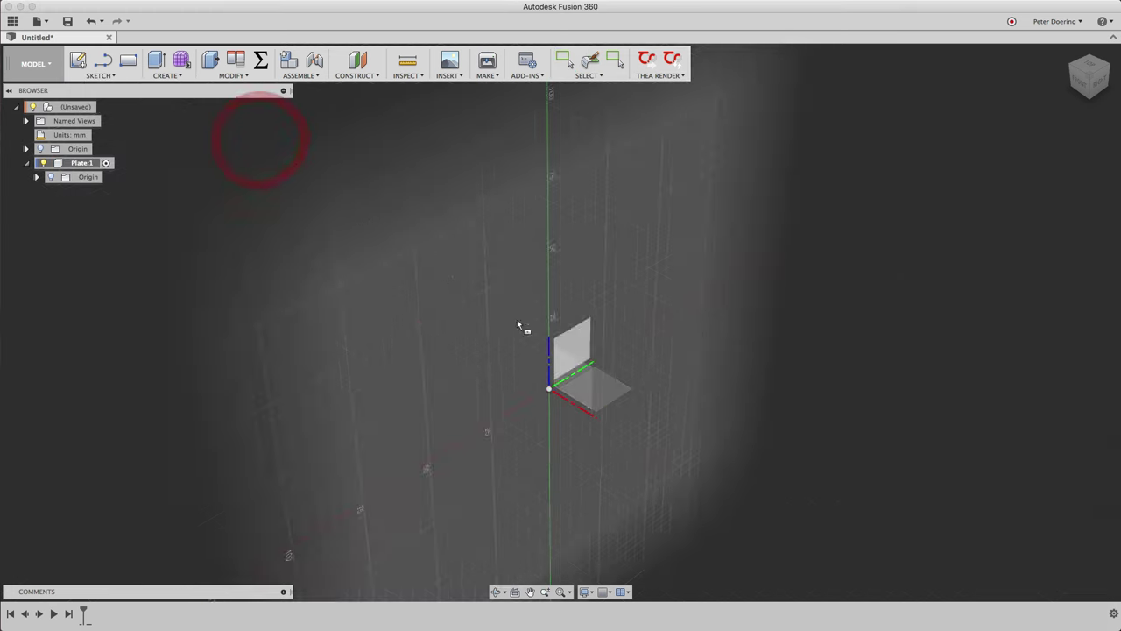
click(618, 393)
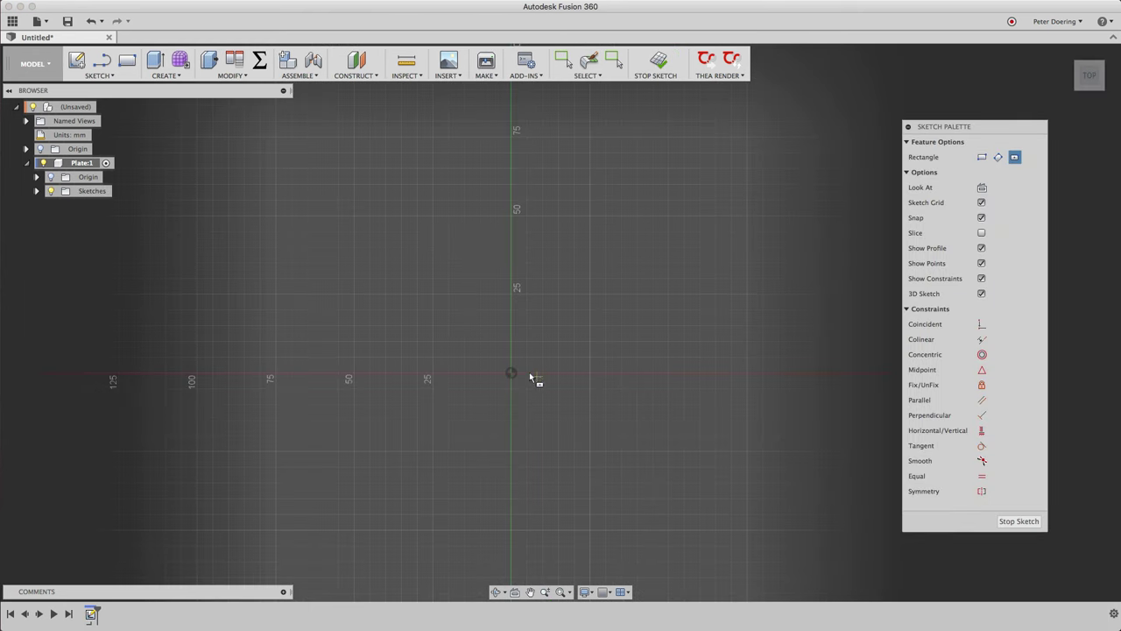
click(513, 373)
click(745, 139)
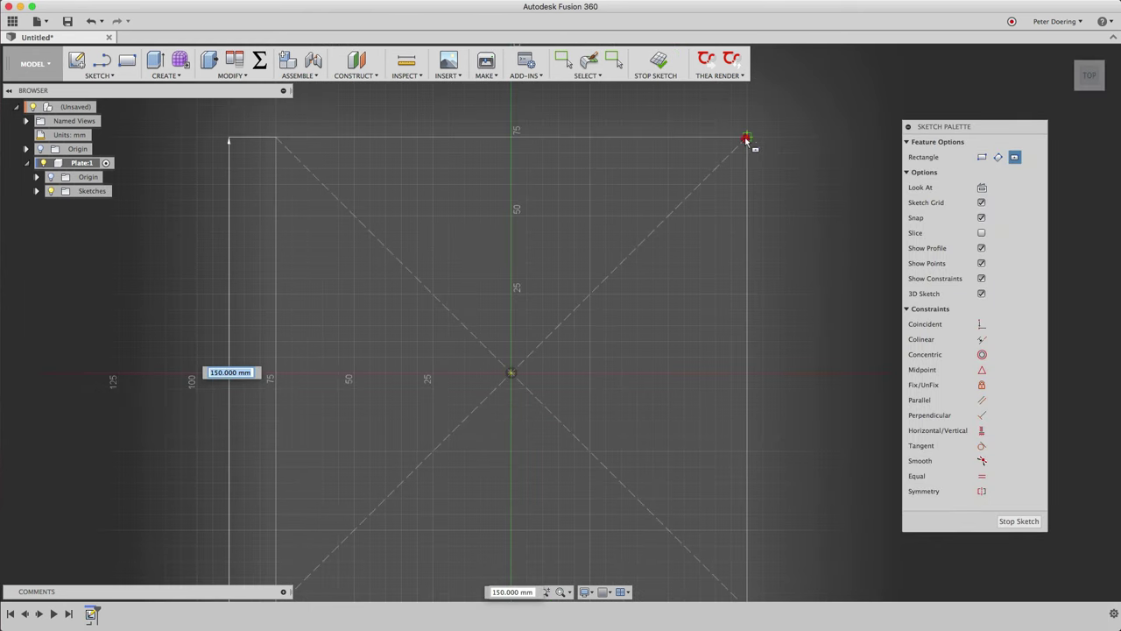
- Extrude the square profile upward 18 mm as a new body with Press Pull
right_click(802, 327)
click(843, 310)
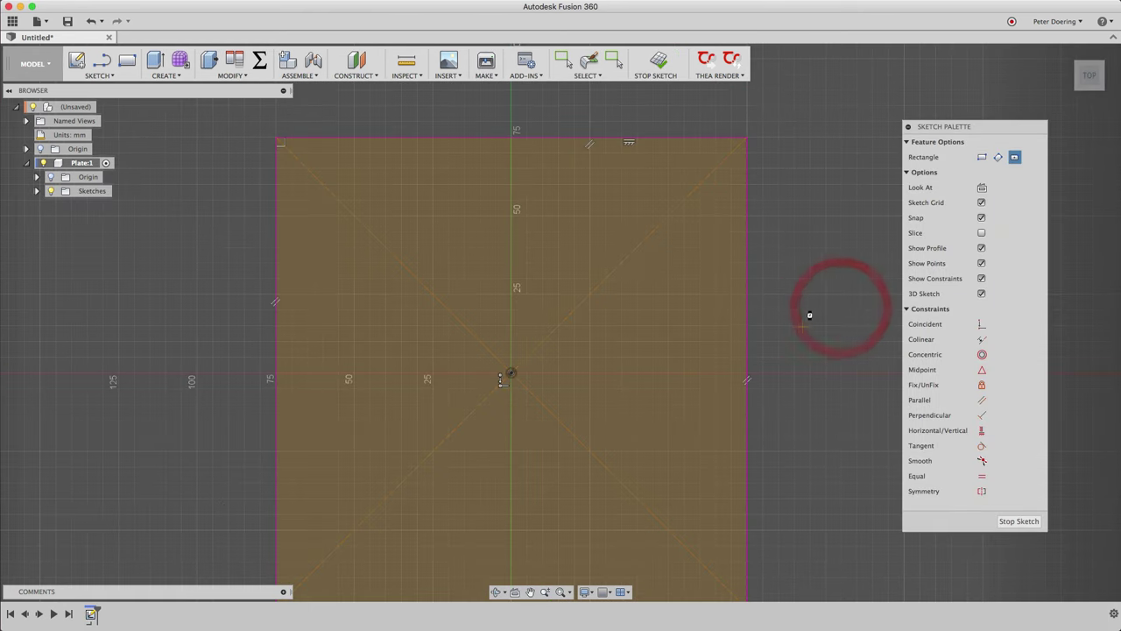
click(700, 353)
drag(549, 380, 552, 343)
text(18.)
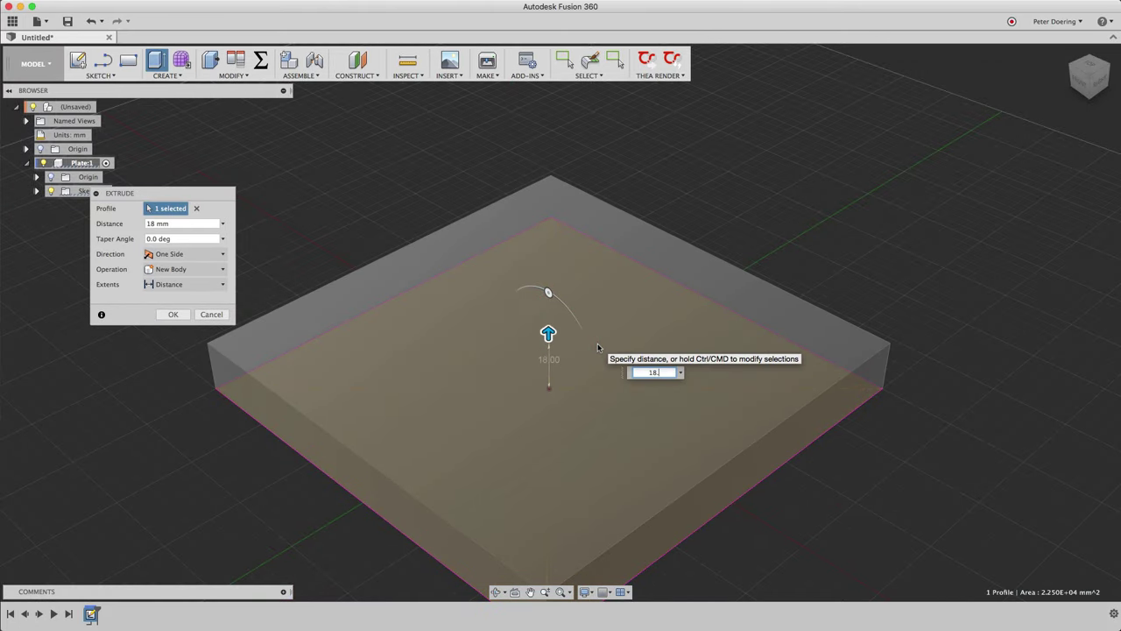
text(0)
key(Return)
scroll(601, 347, down, 2)
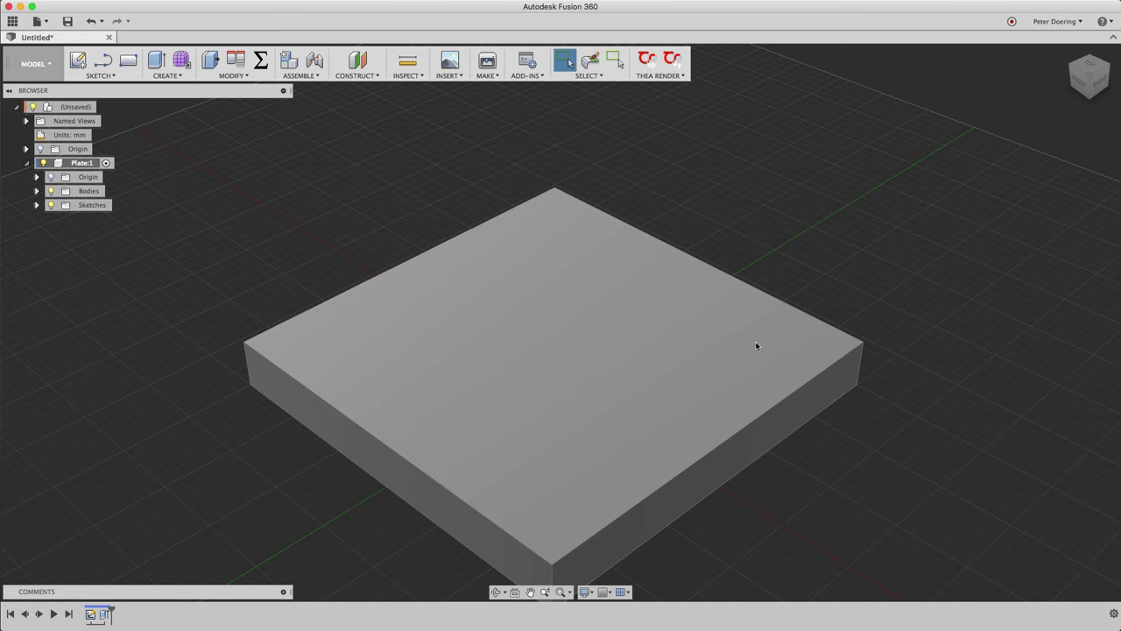
scroll(377, 249, down, 2)
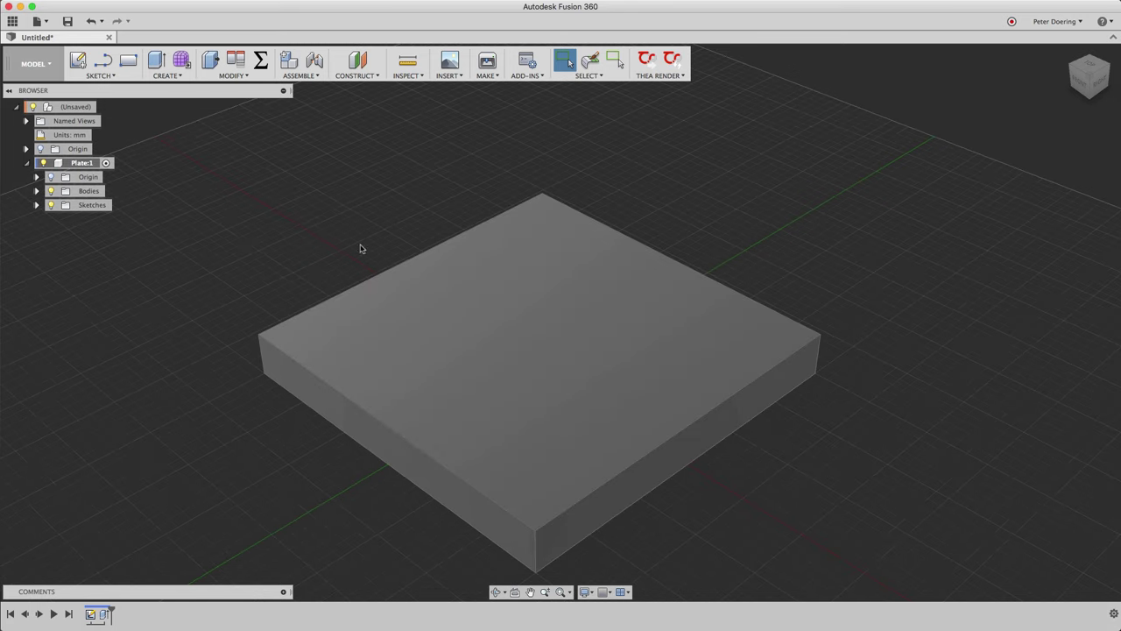
- Check the Plate component's bodies and sketches folders, and ground the Plate component
click(36, 191)
click(36, 191)
click(36, 205)
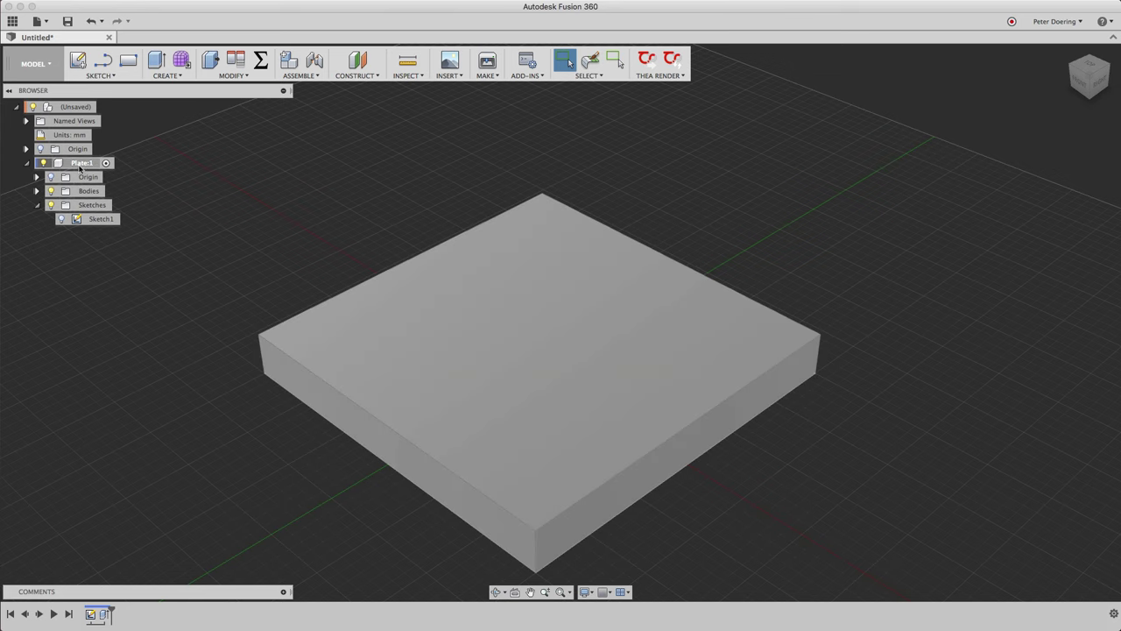
right_click(82, 165)
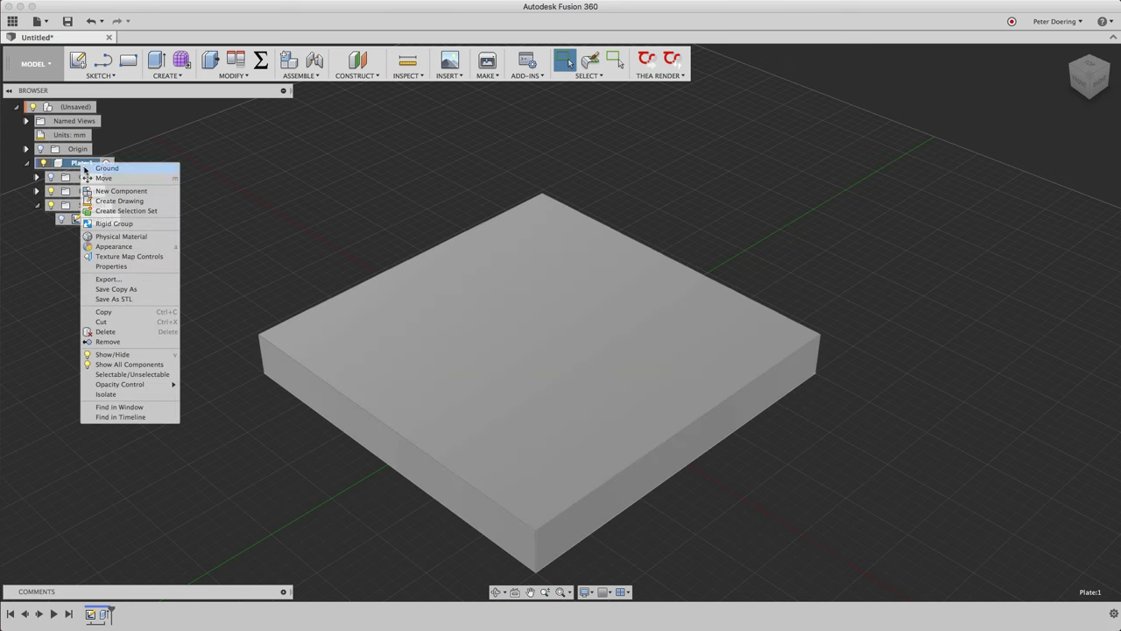
click(114, 169)
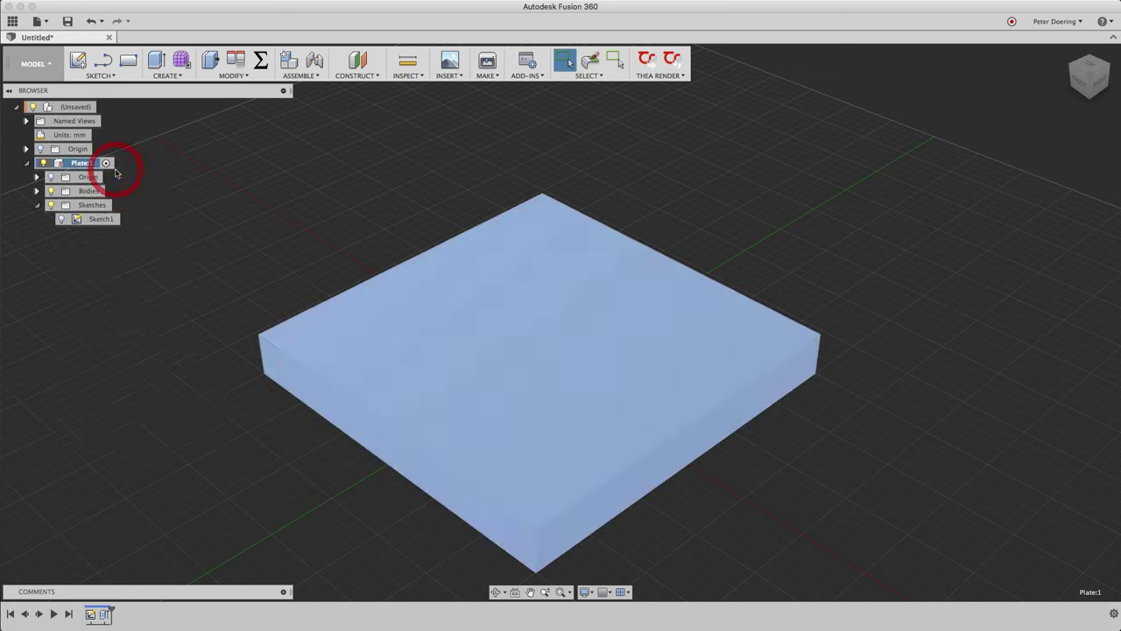
click(196, 182)
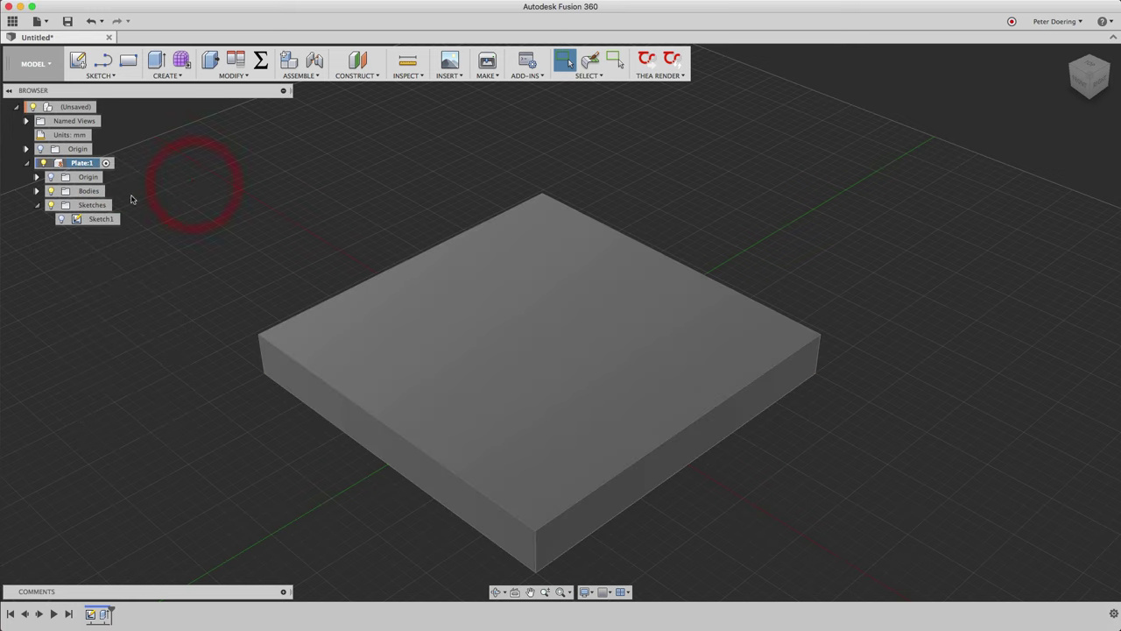
- Hide the Plate component and collapse its contents in the browser tree
click(26, 163)
click(170, 180)
click(26, 163)
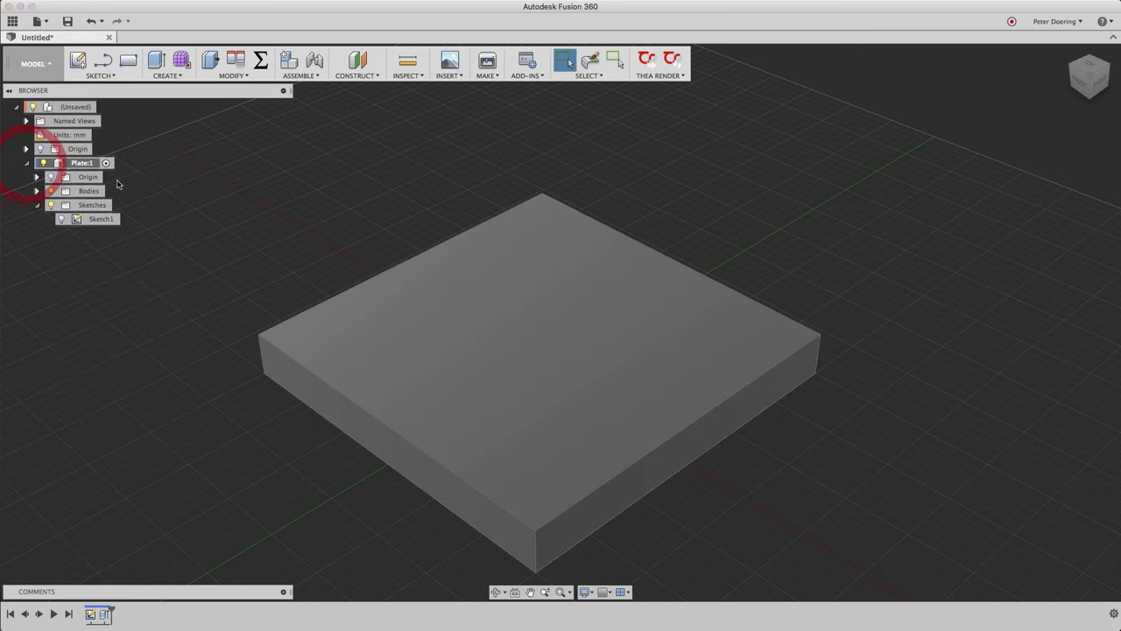
click(47, 165)
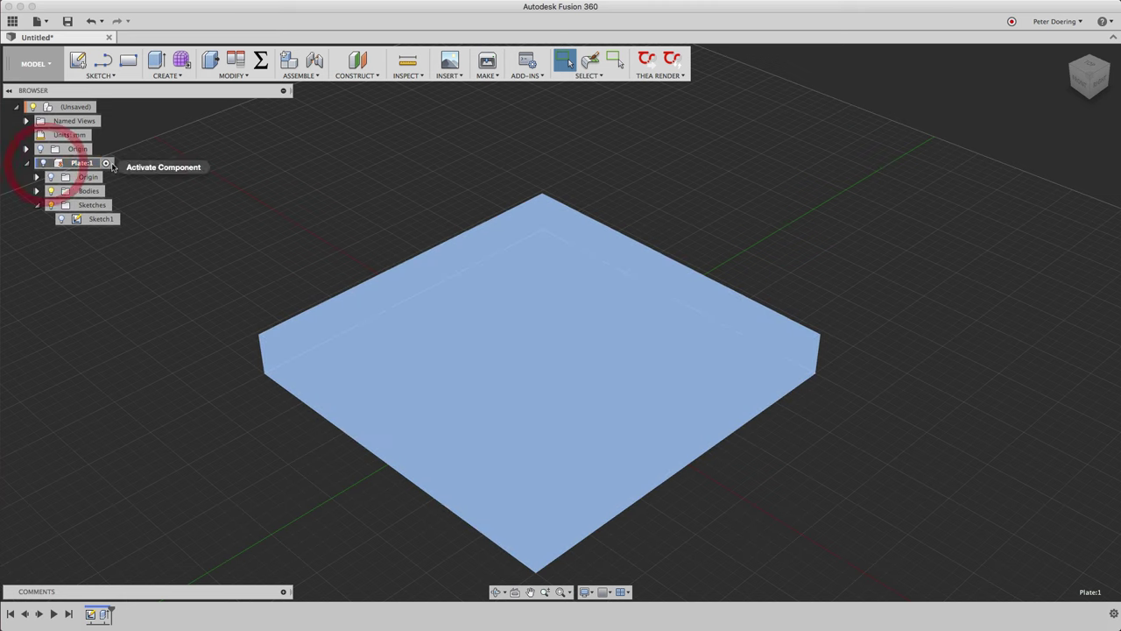
click(27, 163)
click(161, 169)
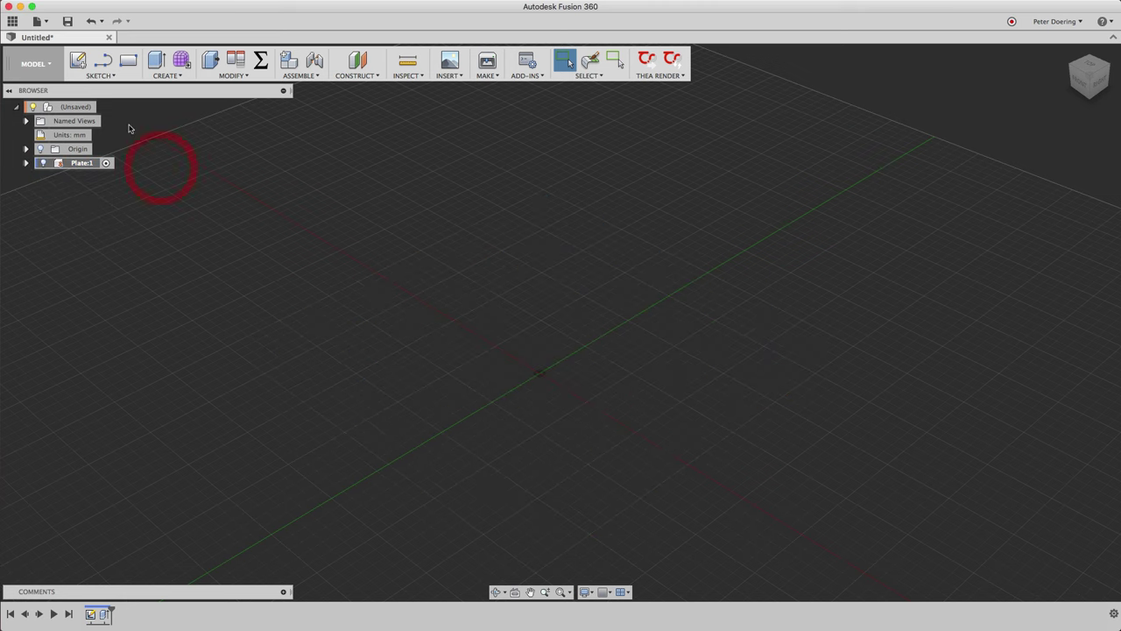
- Create a second component in the top-level design and activate it for editing
right_click(103, 106)
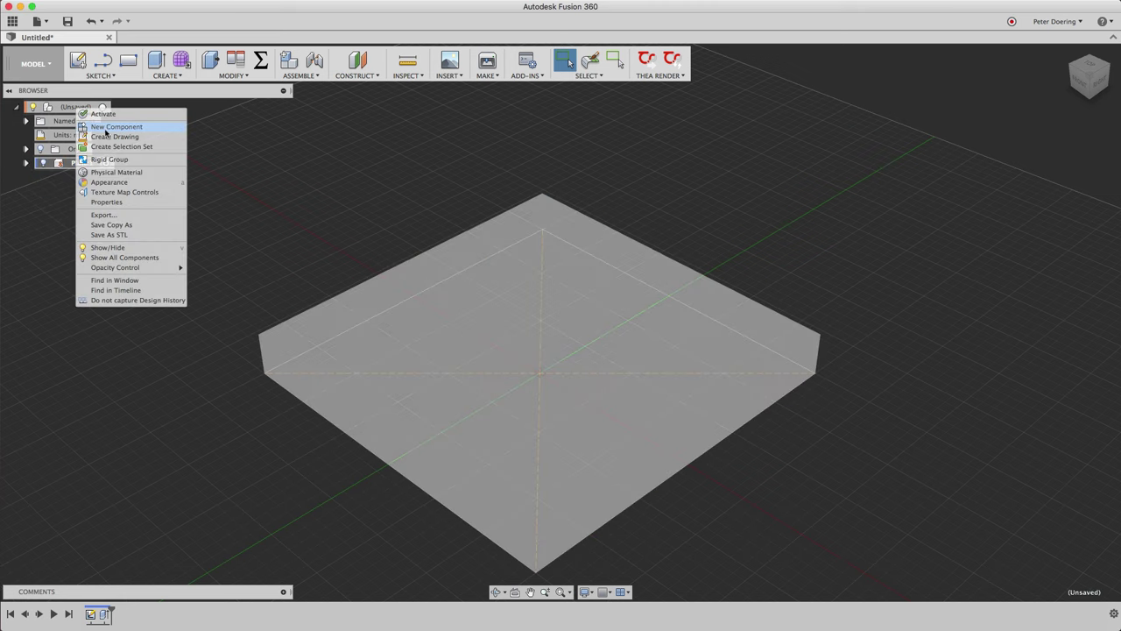
click(107, 128)
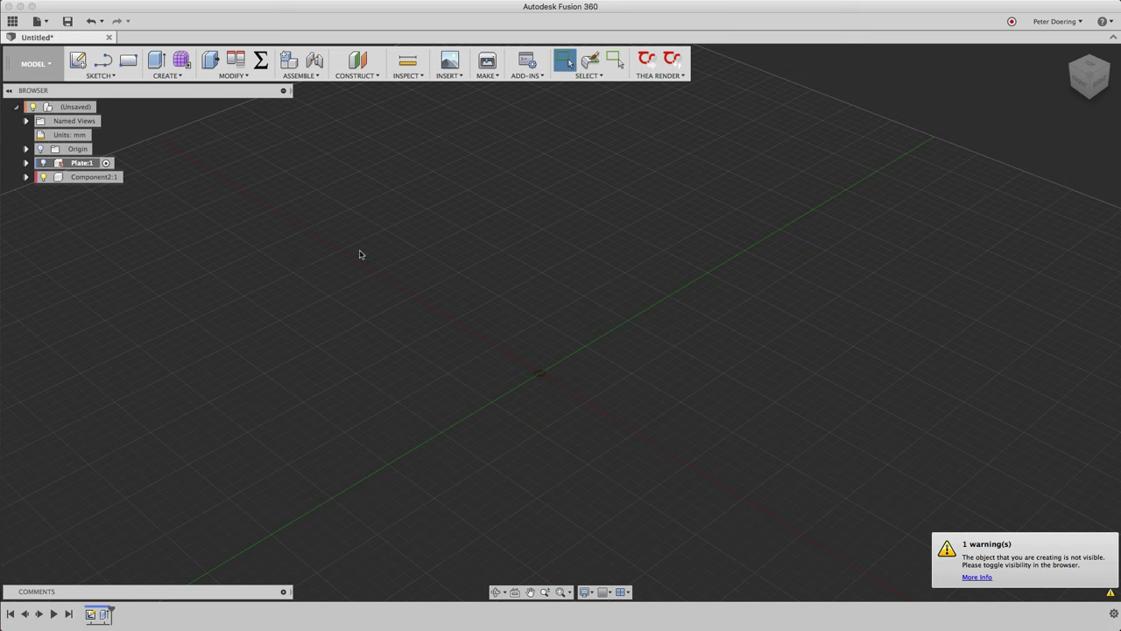
click(132, 177)
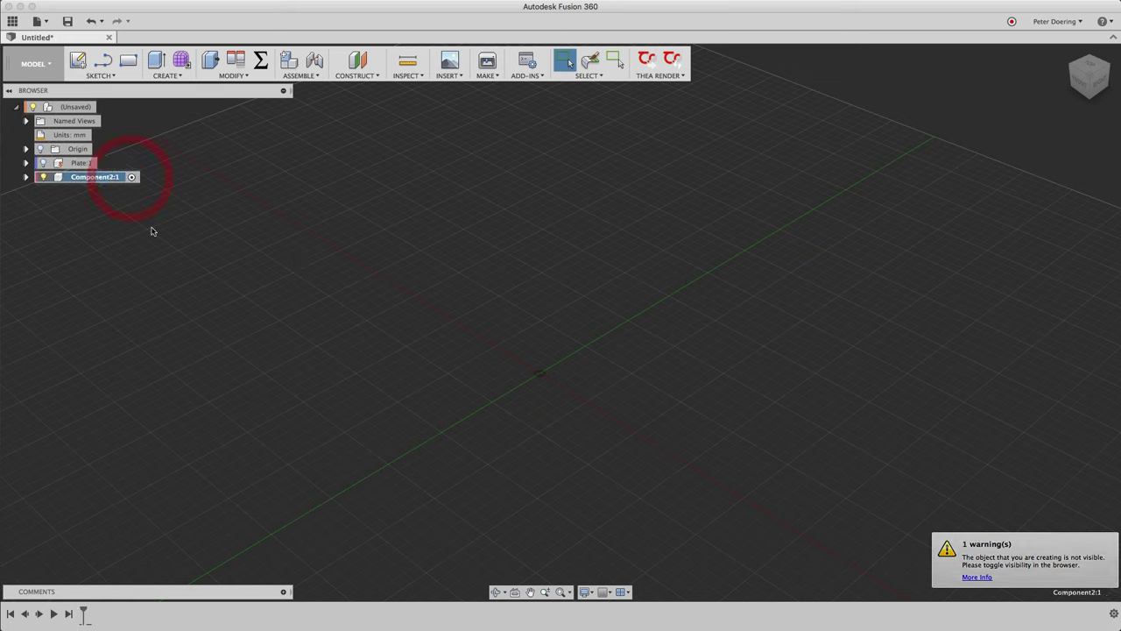
click(181, 221)
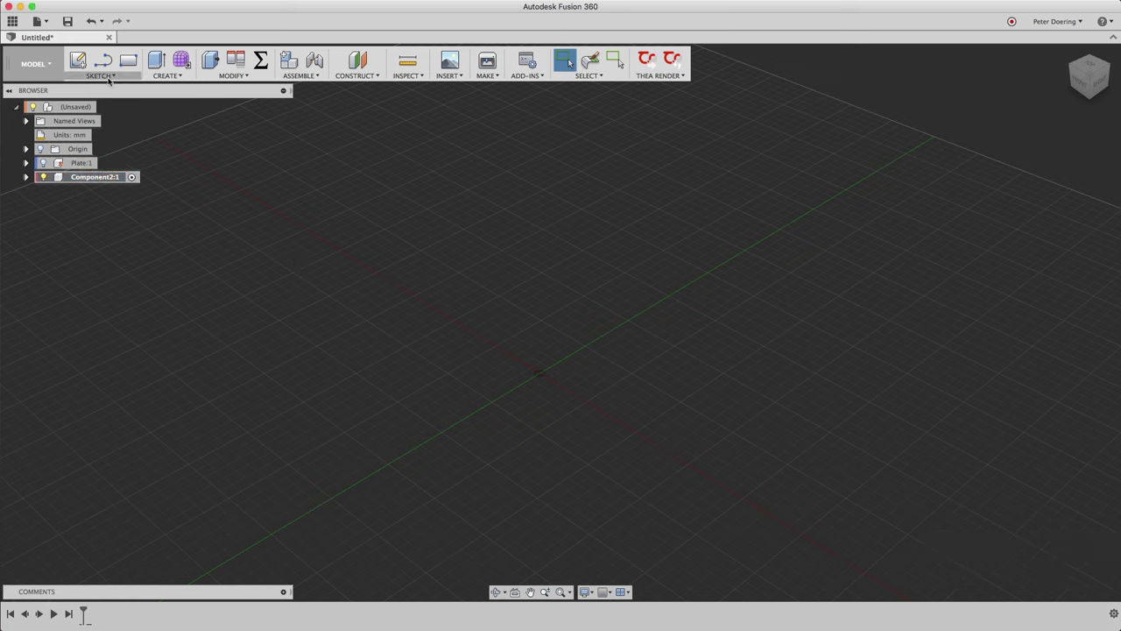
- Sketch a 50 × 50 mm center rectangle on the horizontal origin plane, centered on the origin, in the second component
click(108, 77)
mouse_move(109, 115)
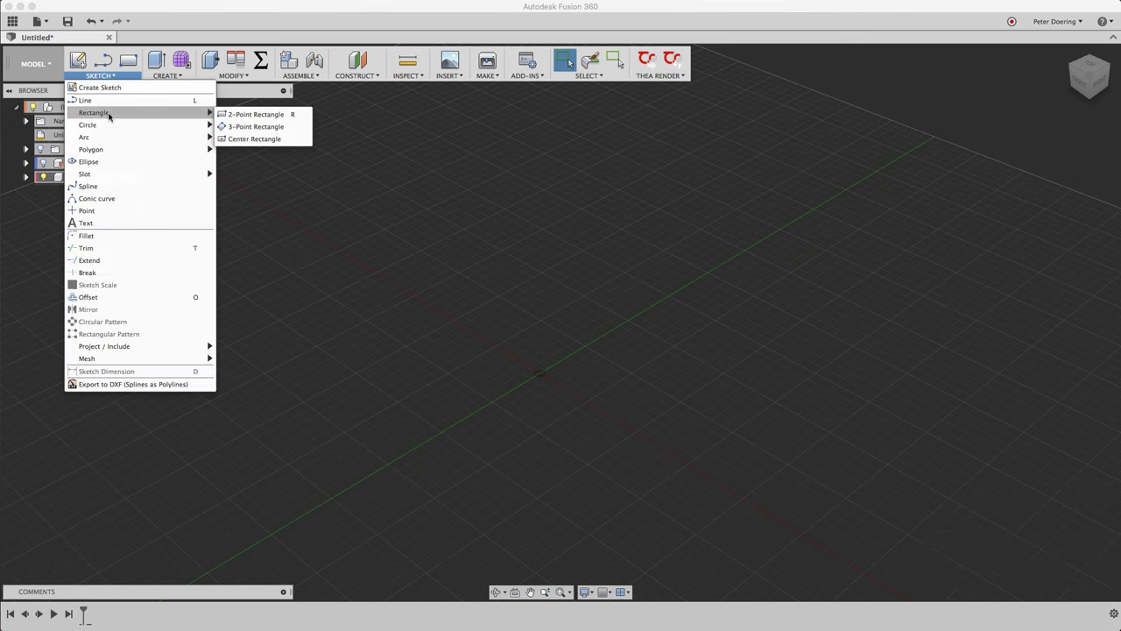
click(254, 139)
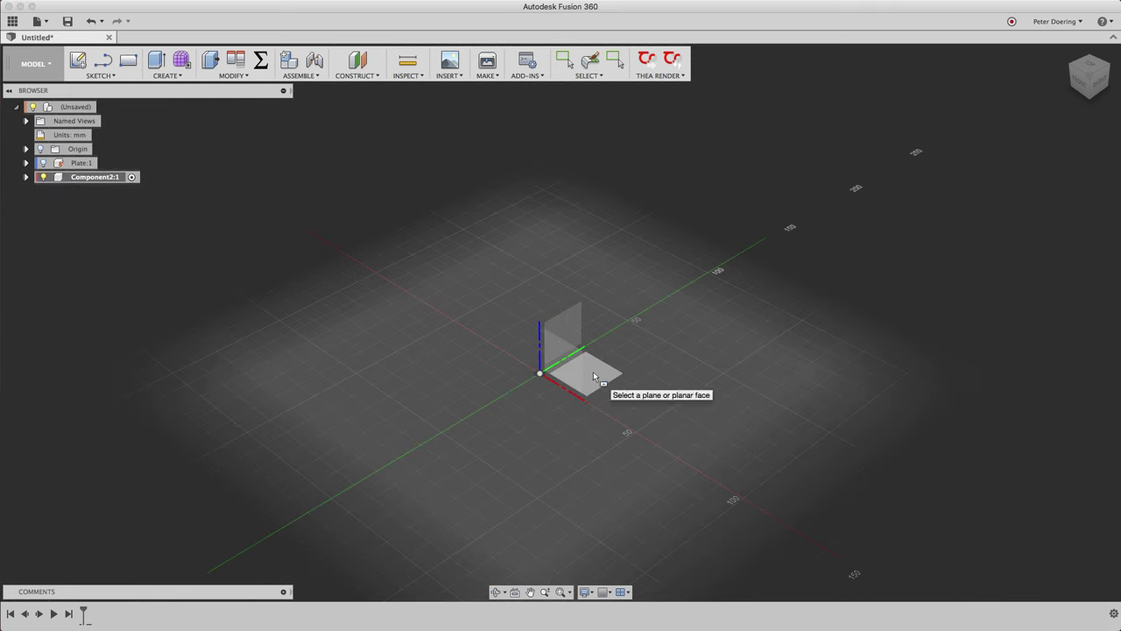
click(609, 380)
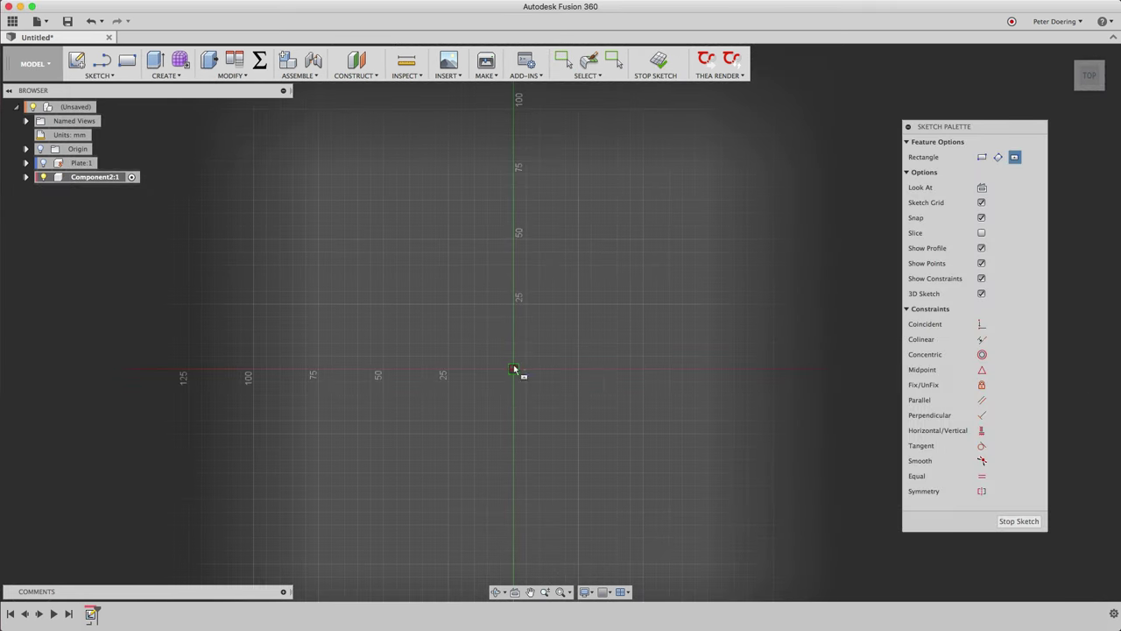
click(514, 368)
click(577, 305)
- Extrude the small square profile upward with Press Pull into a roughly cube-shaped new body
right_click(668, 356)
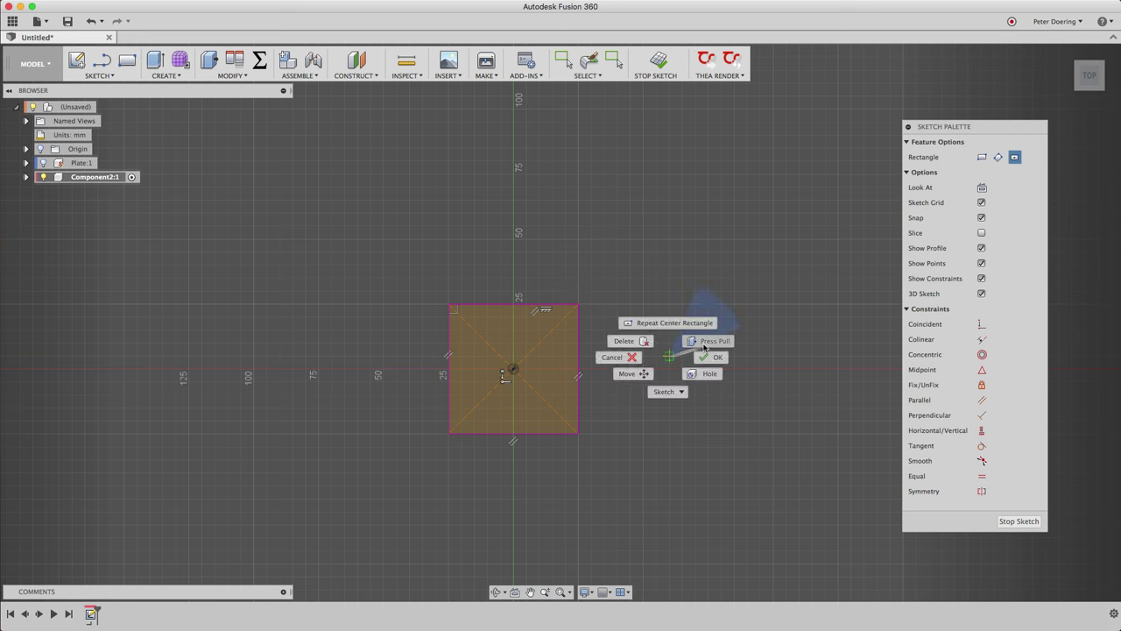
click(703, 342)
click(565, 371)
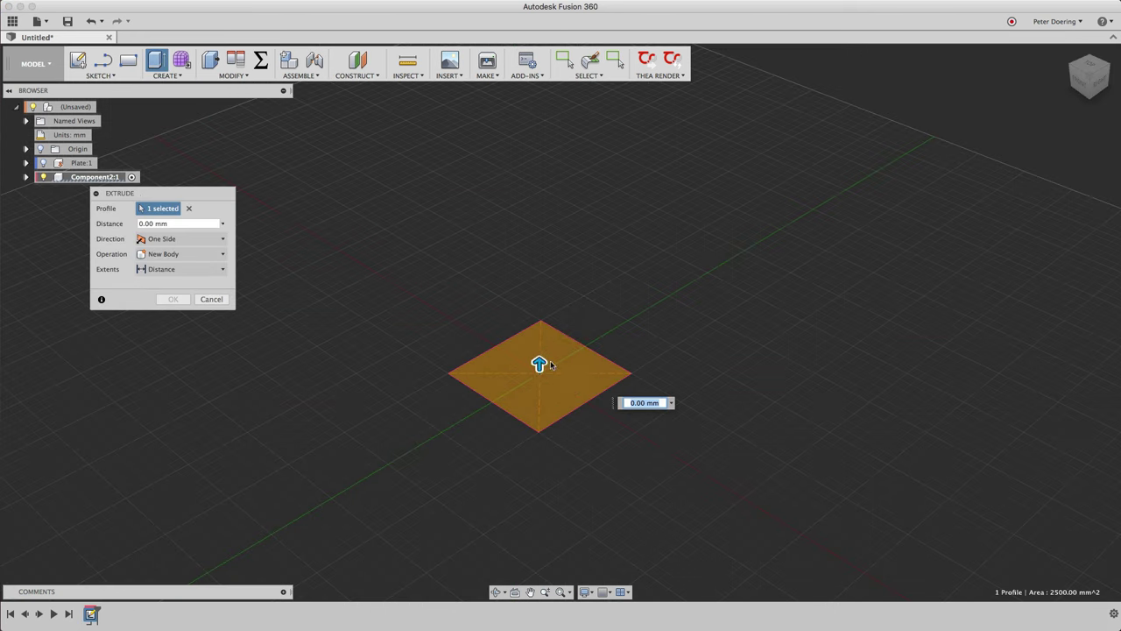
drag(536, 351, 534, 258)
click(173, 314)
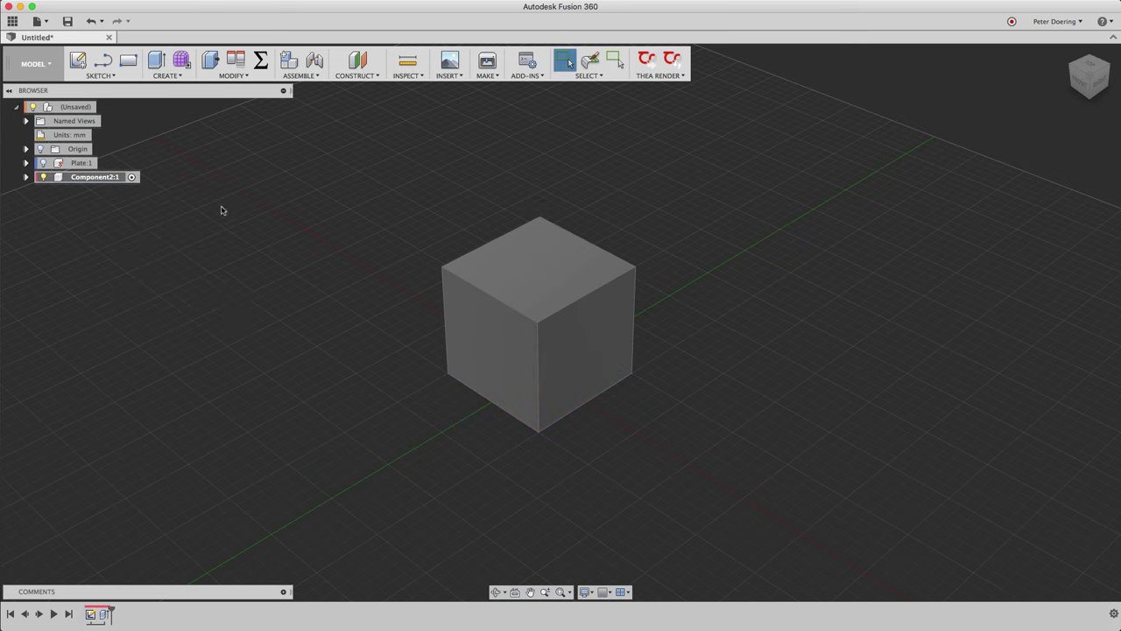
- Rename the second component, which holds the cube-shaped body, as Block
click(94, 178)
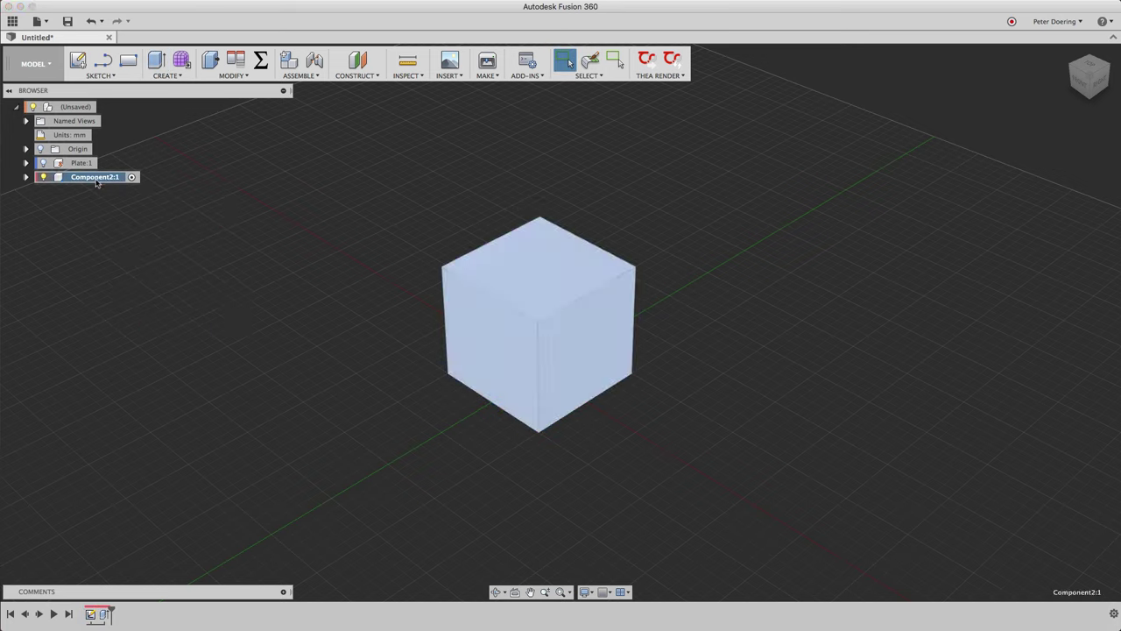
click(95, 179)
text(Block)
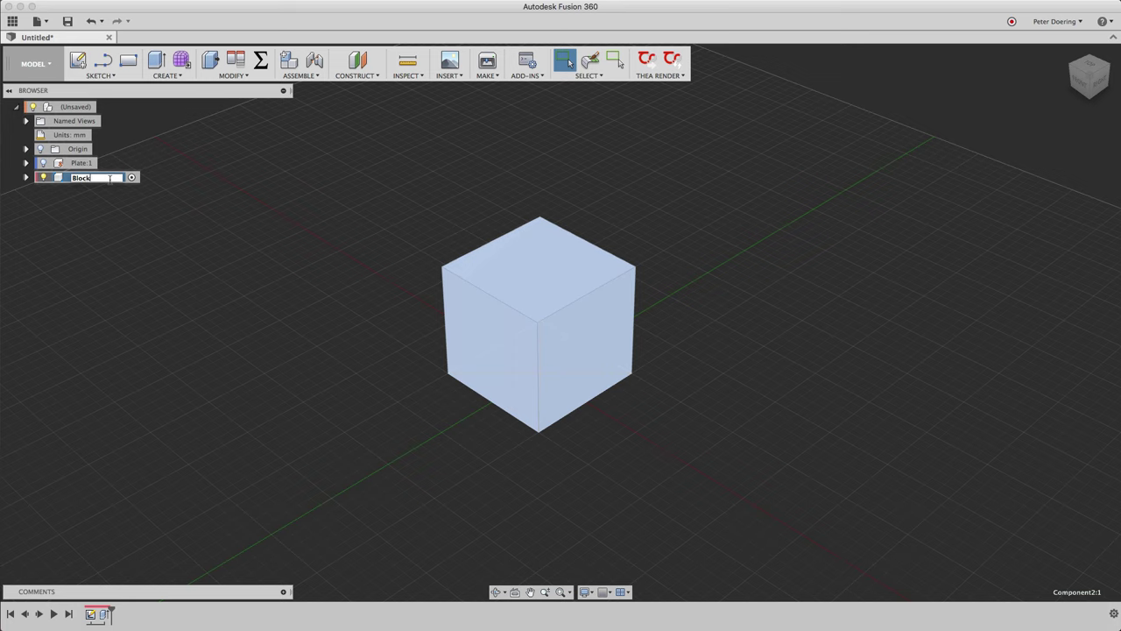
key(Return)
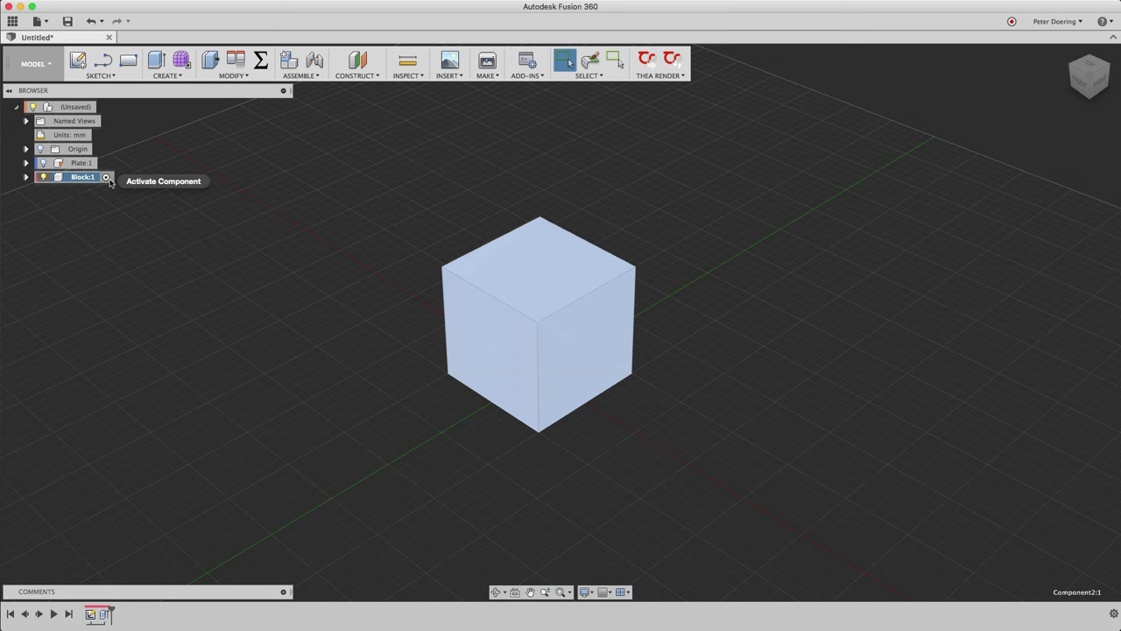
click(221, 267)
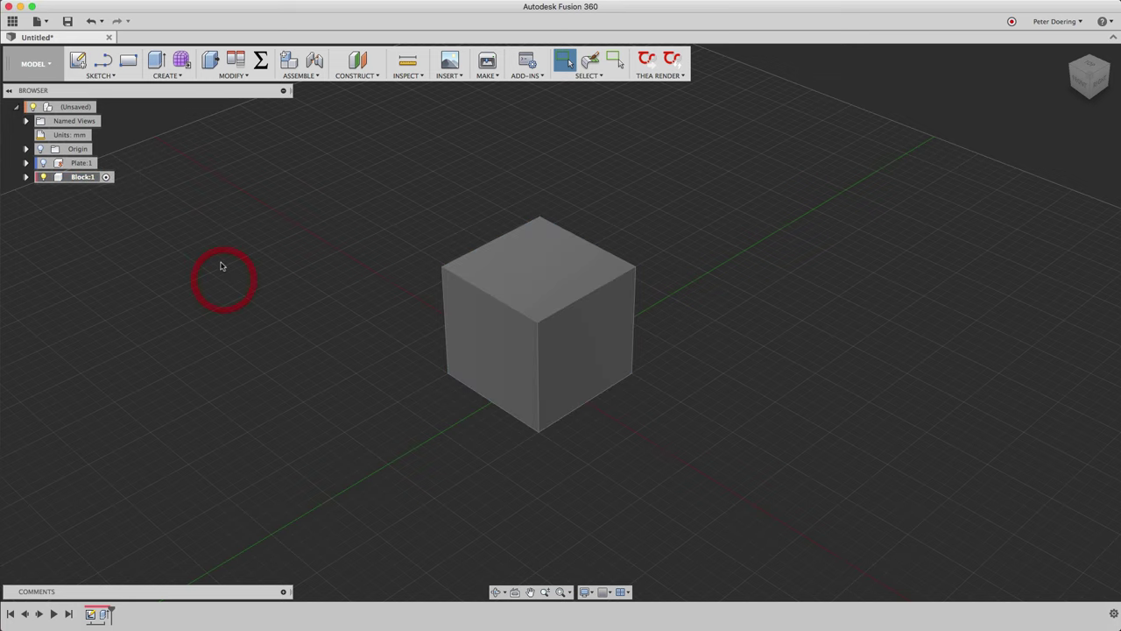
- Show the Plate component again and activate the top-level design
click(43, 163)
scroll(145, 281, down, 3)
middle_drag(166, 335, 209, 363)
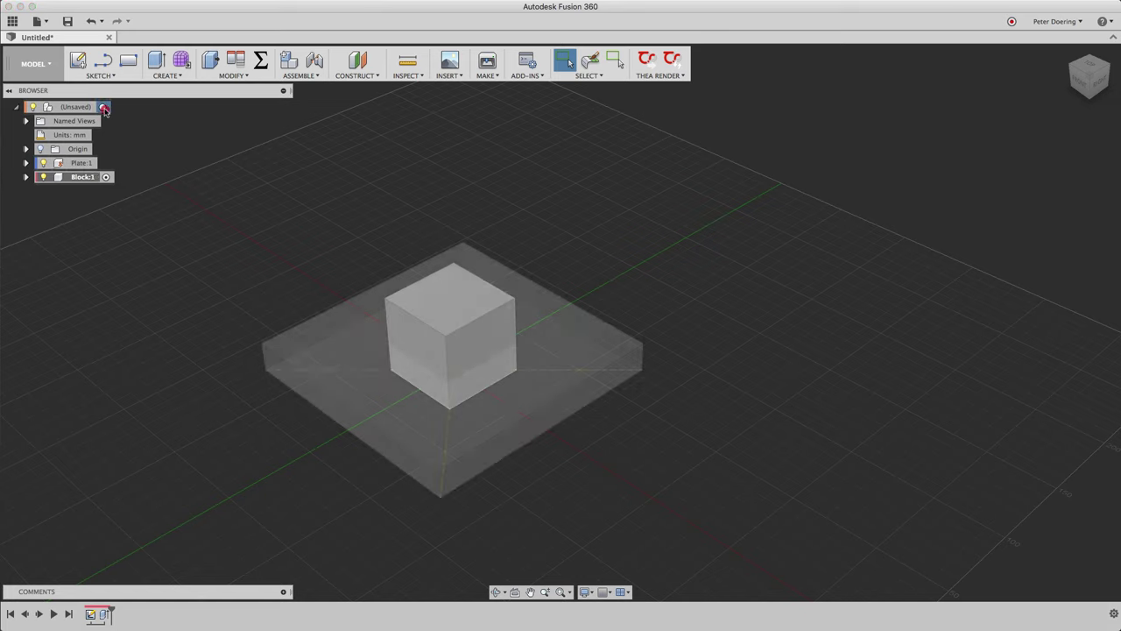
click(104, 107)
click(266, 438)
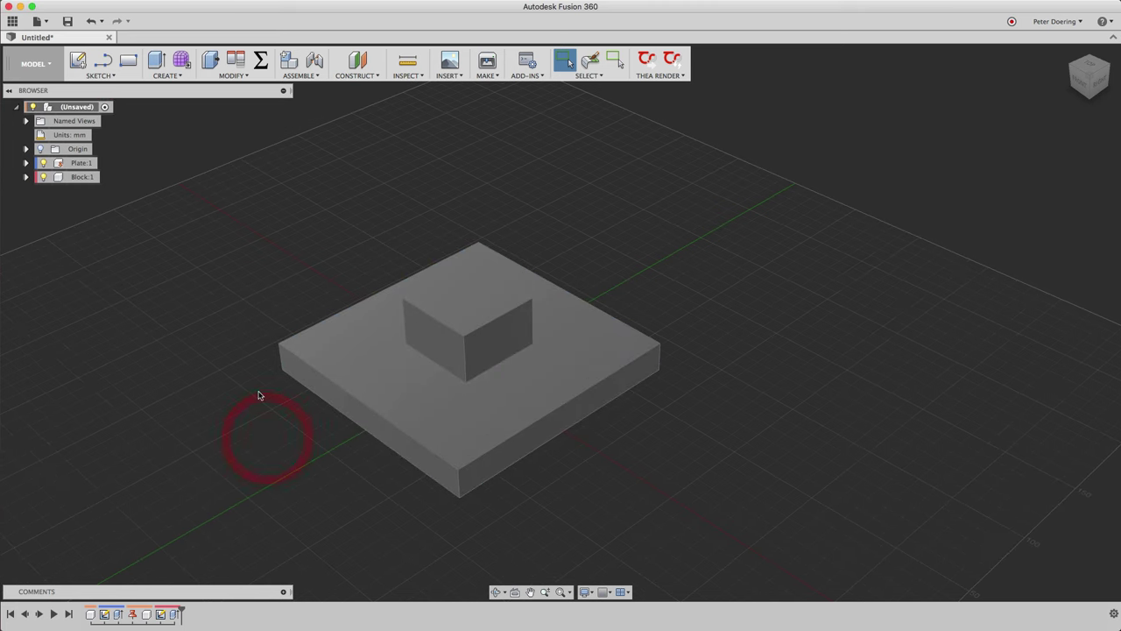
- Move the Block freely up and away from the Plate so that it floats clear above the Plate's far side
shift+middle_drag(233, 380, 444, 348)
drag(445, 347, 529, 233)
shift+middle_drag(774, 292, 464, 263)
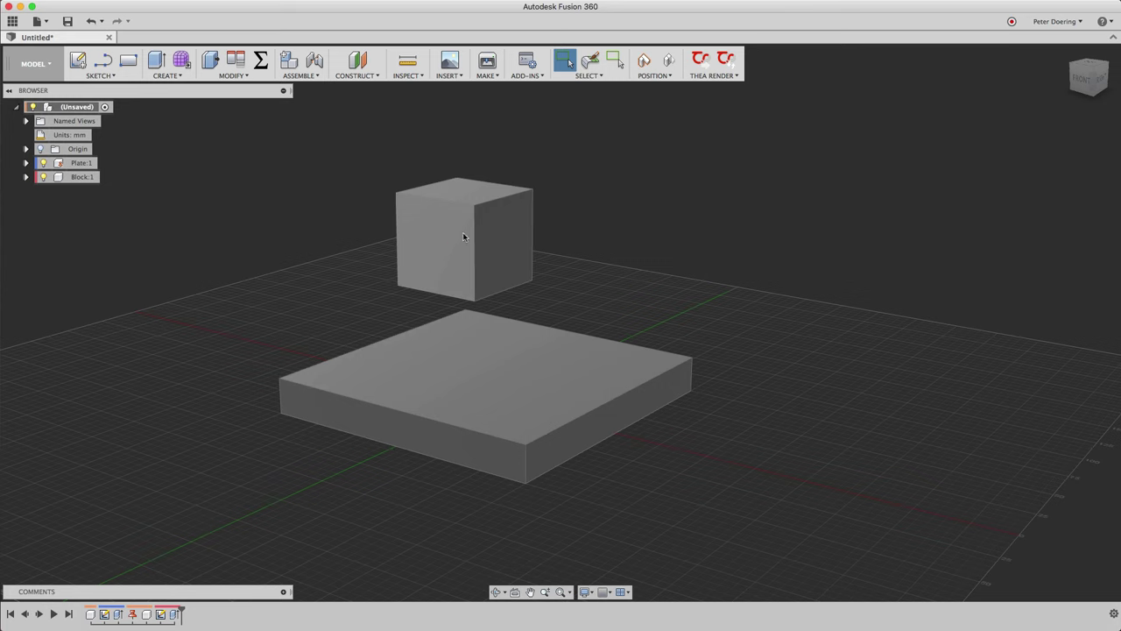
drag(464, 237, 556, 220)
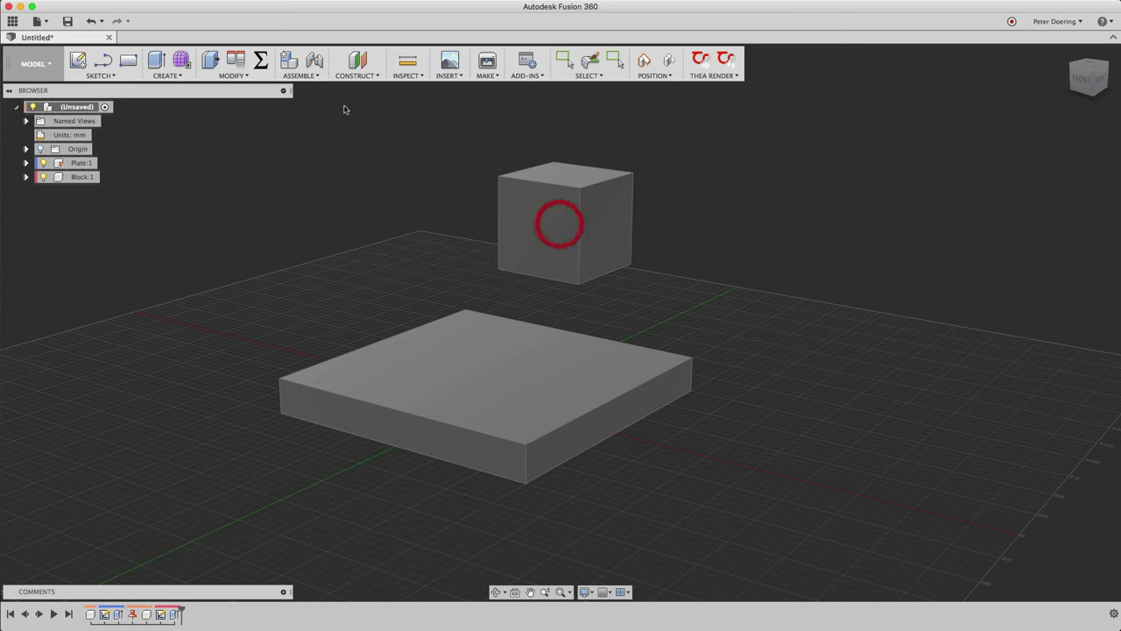
click(313, 59)
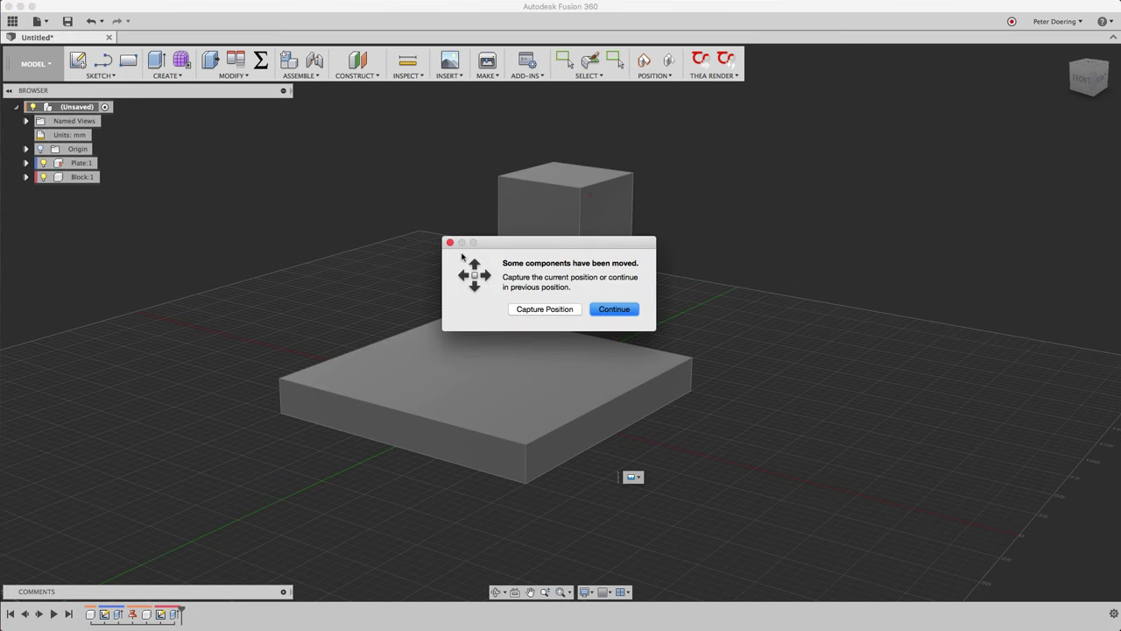
click(545, 309)
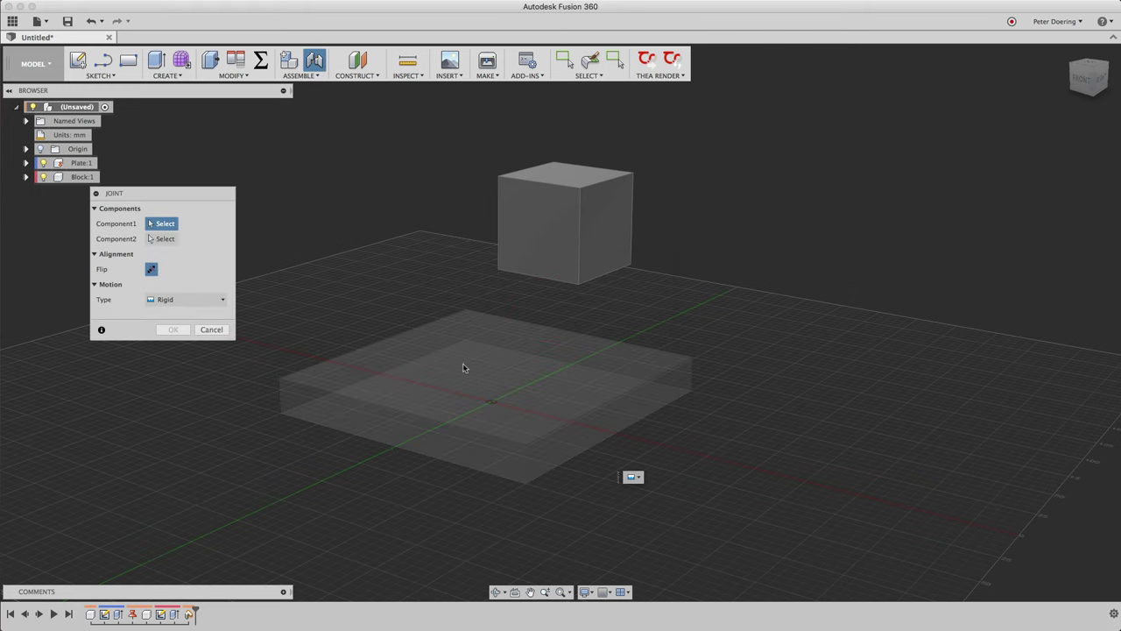
shift+middle_drag(519, 312, 568, 285)
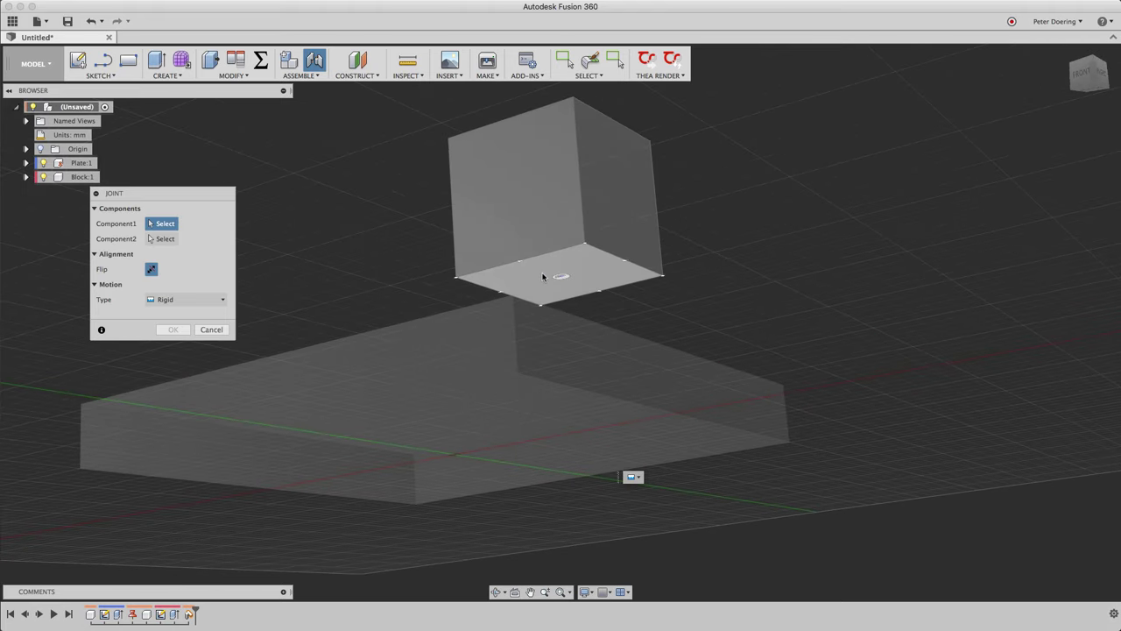
key(super)
super+click(457, 281)
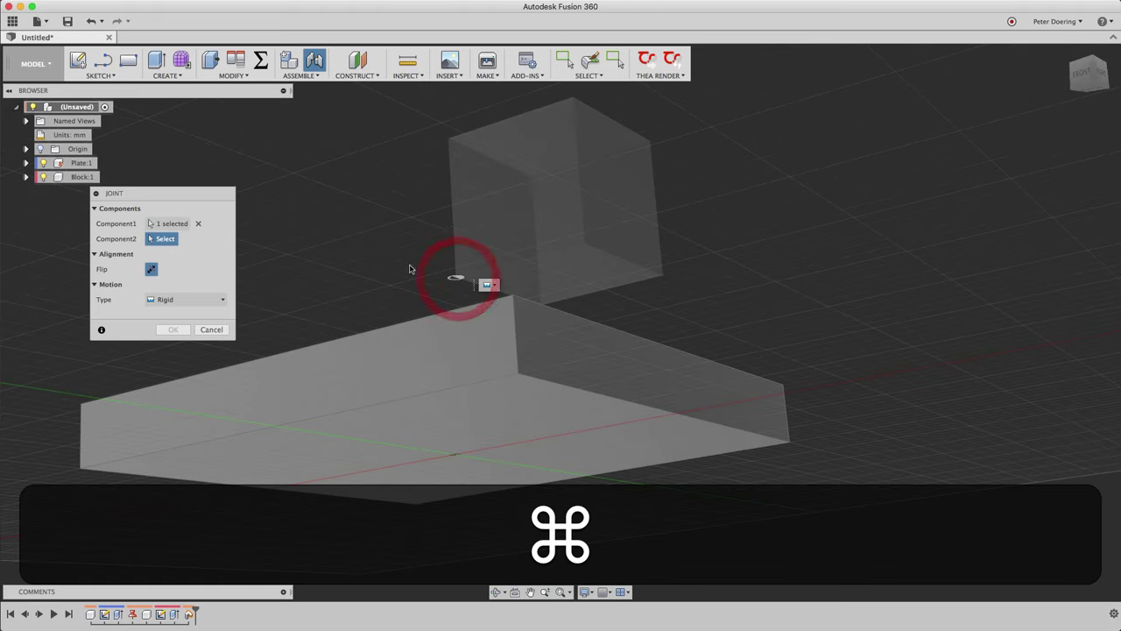
click(212, 329)
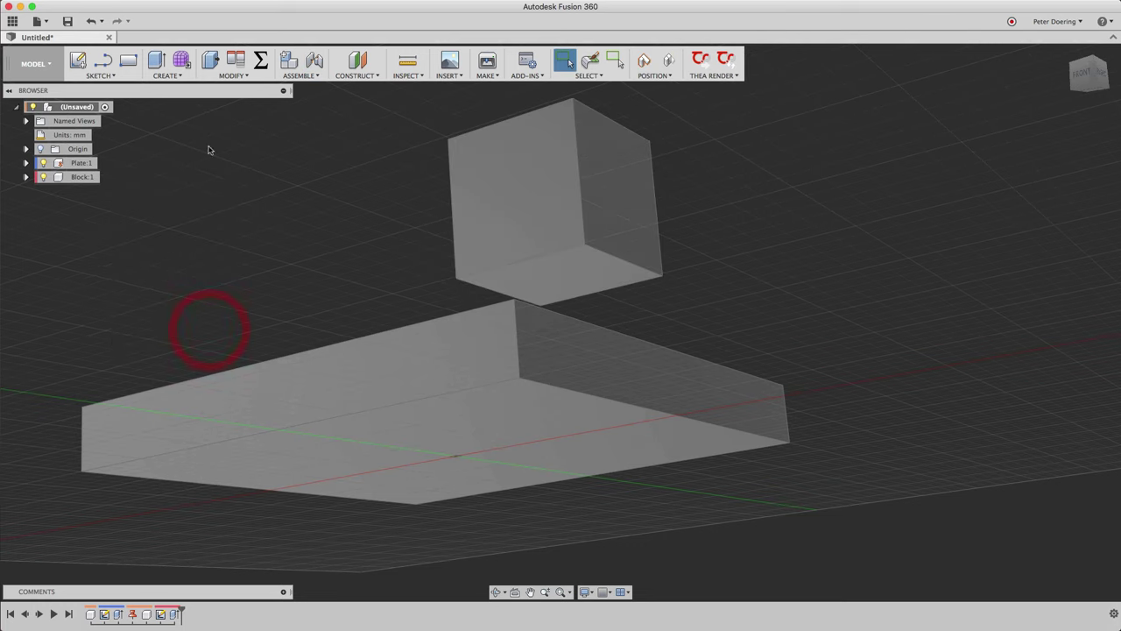
- Try a rigid joint from a bottom corner of the Block to a top corner of the Plate, capturing the moved position
click(321, 63)
click(539, 311)
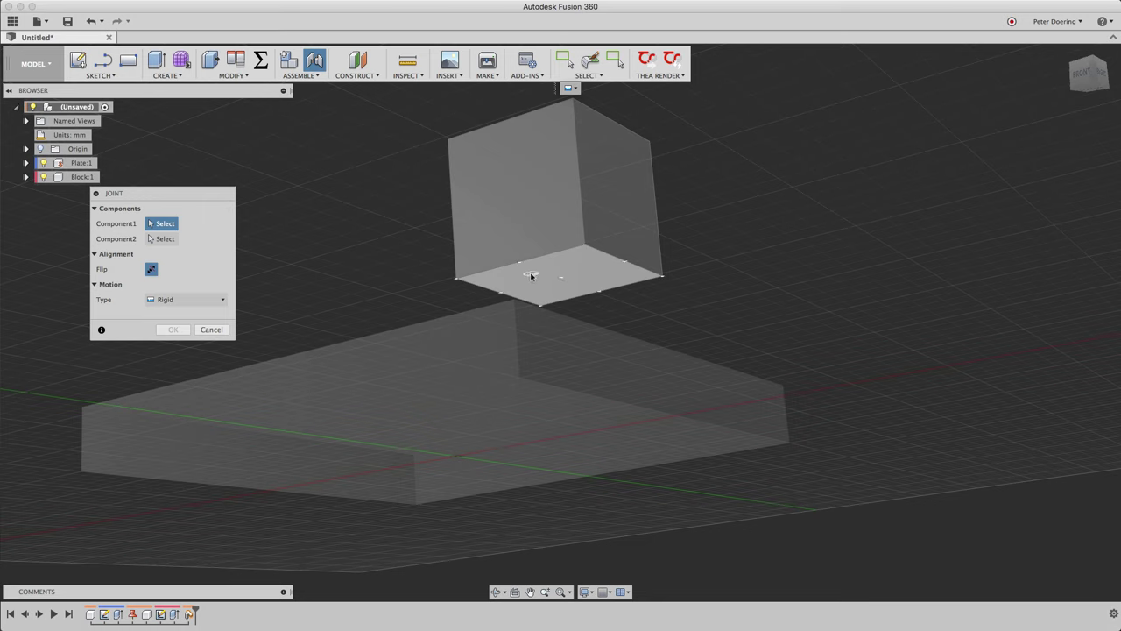
key(super)
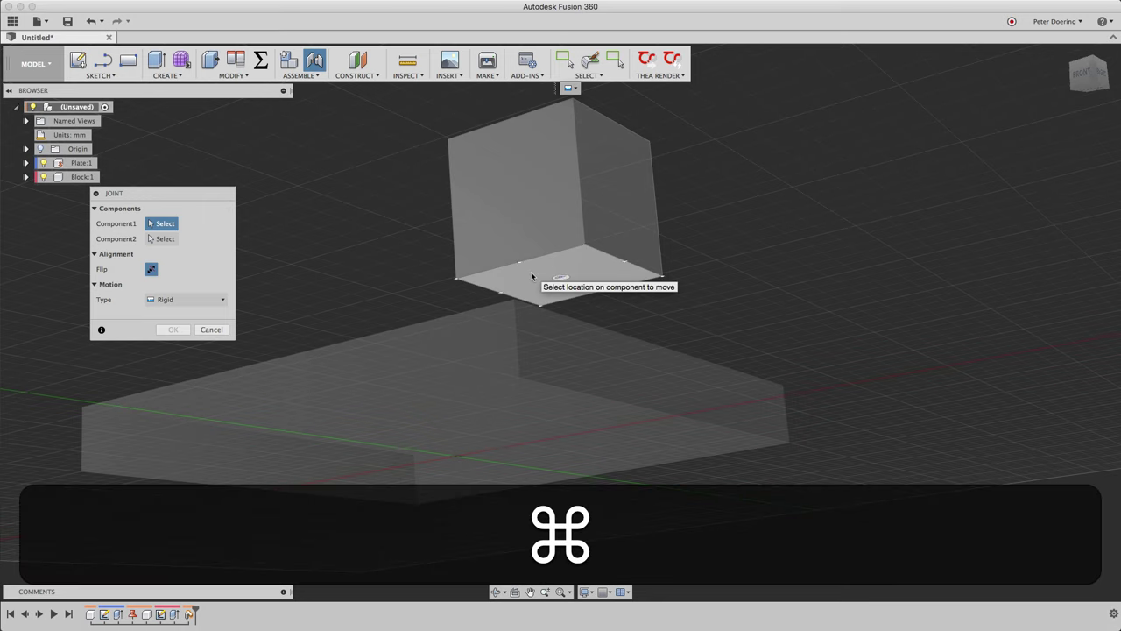
super+click(456, 281)
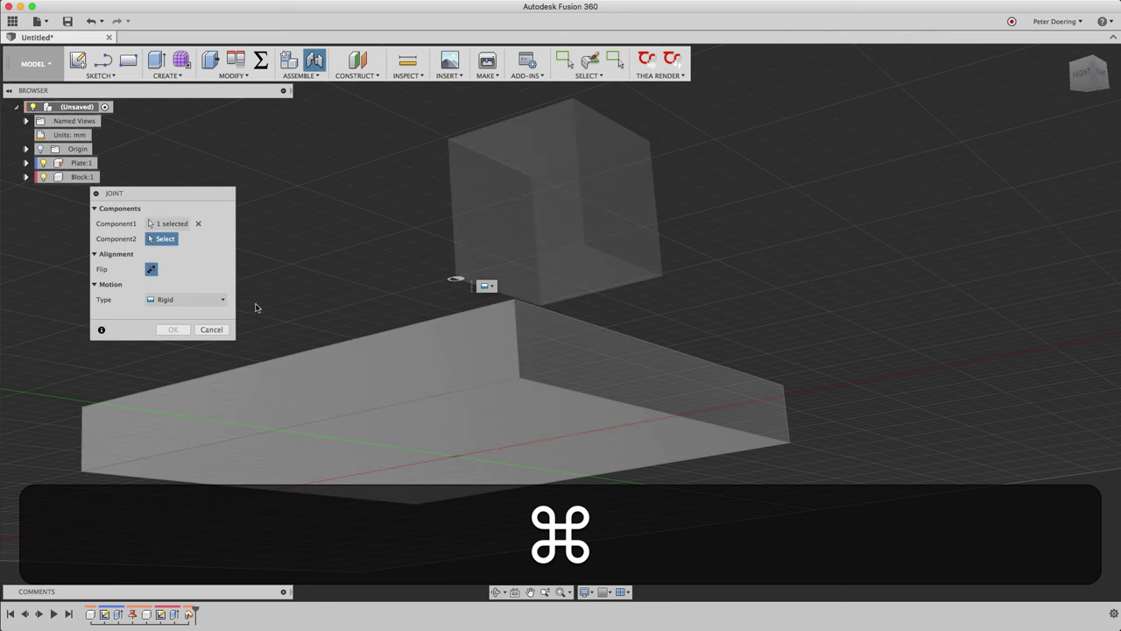
shift+middle_drag(276, 305, 263, 372)
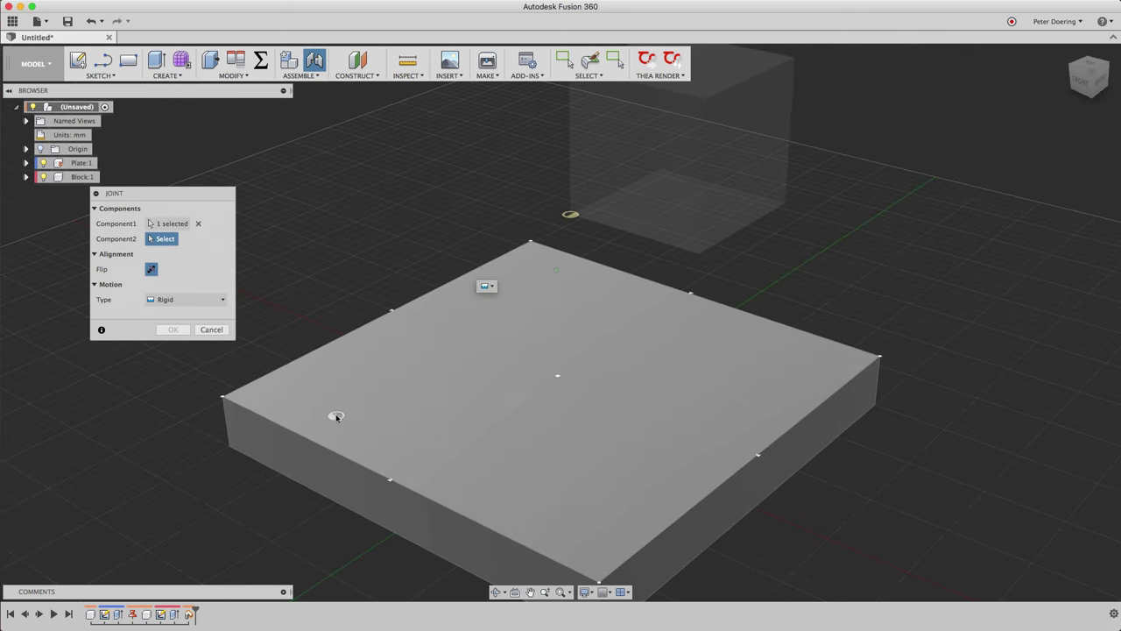
key(super)
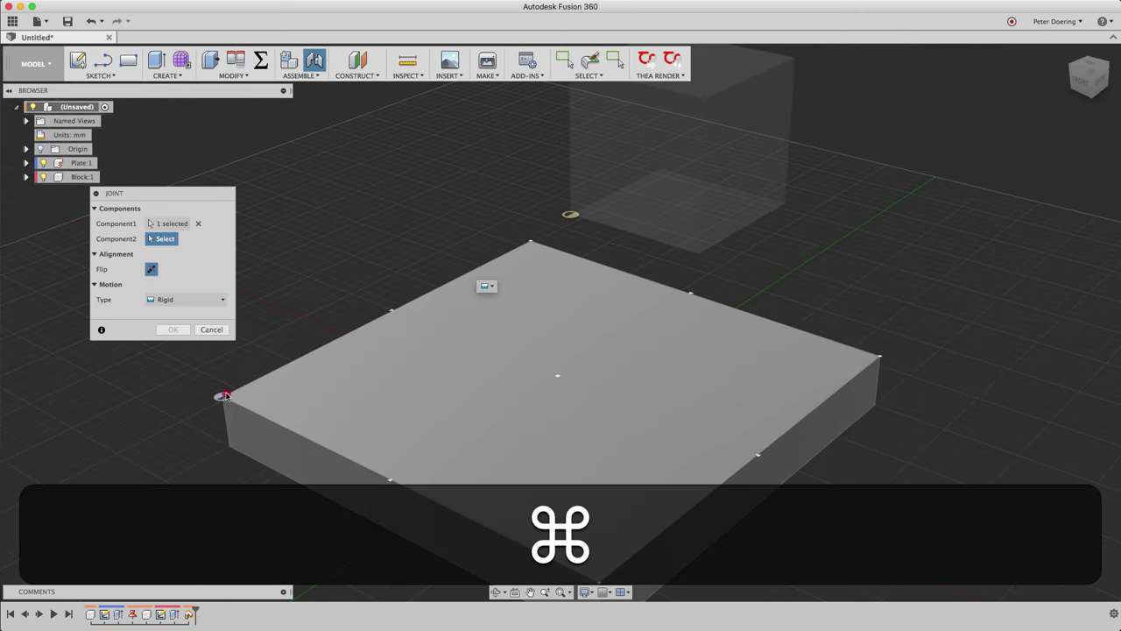
super+click(225, 396)
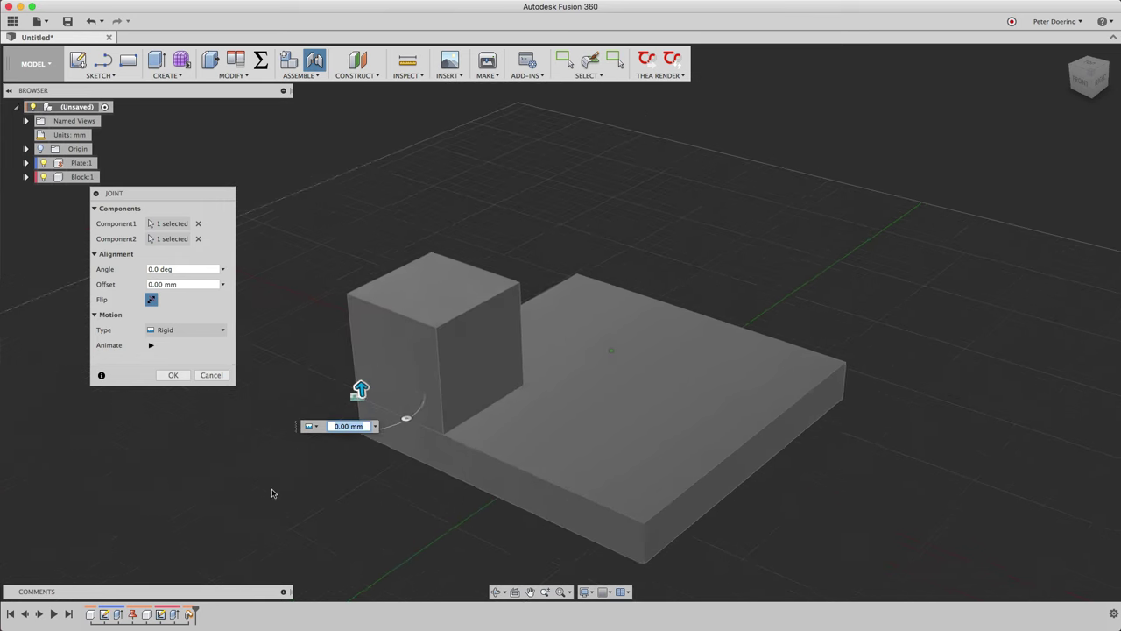
mouse_move(402, 469)
mouse_down()
mouse_move(395, 480)
mouse_move(400, 470)
mouse_up()
shift+middle_drag(338, 482, 368, 455)
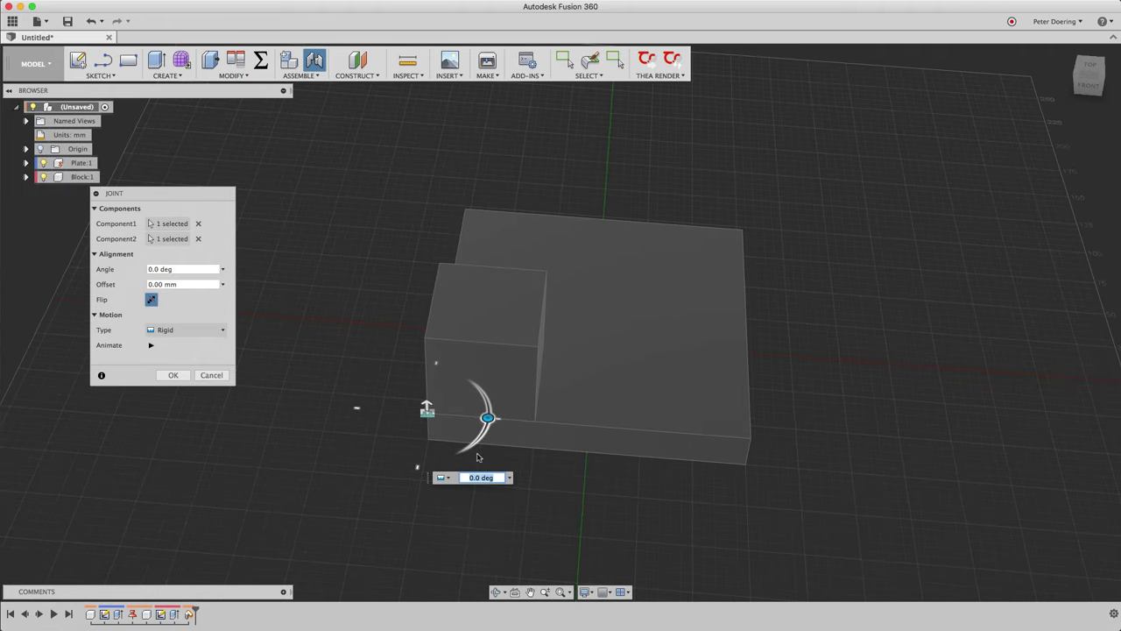
middle_drag(487, 433, 309, 101)
click(213, 375)
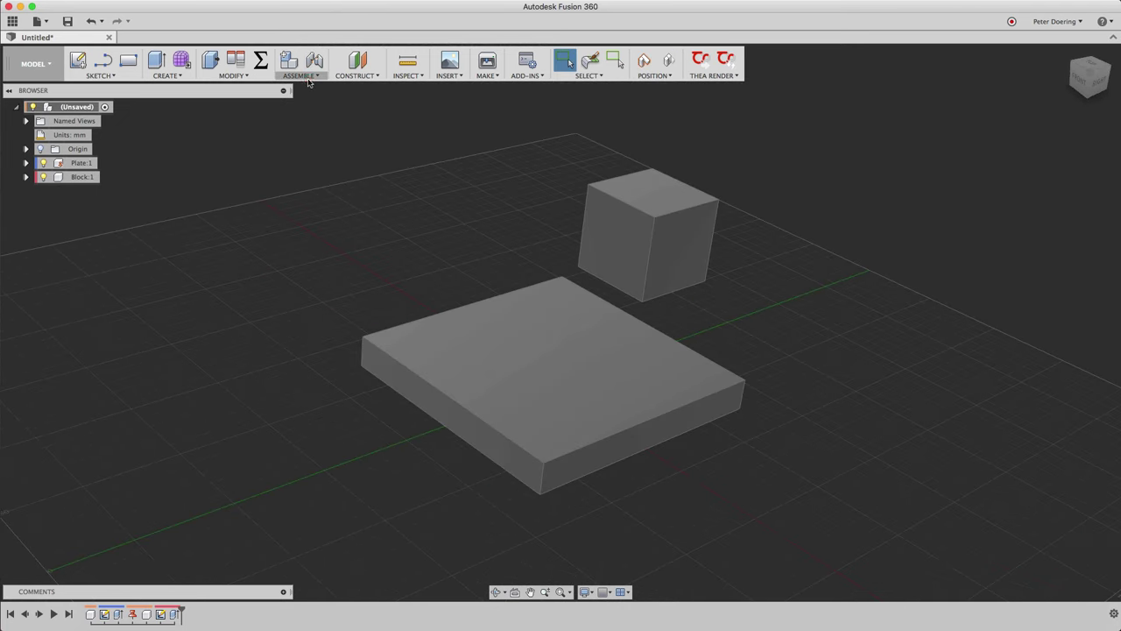
- Start a simple joint origin with the Block's moved position captured, snapping it to a corner of the Plate's top face
click(303, 76)
click(308, 124)
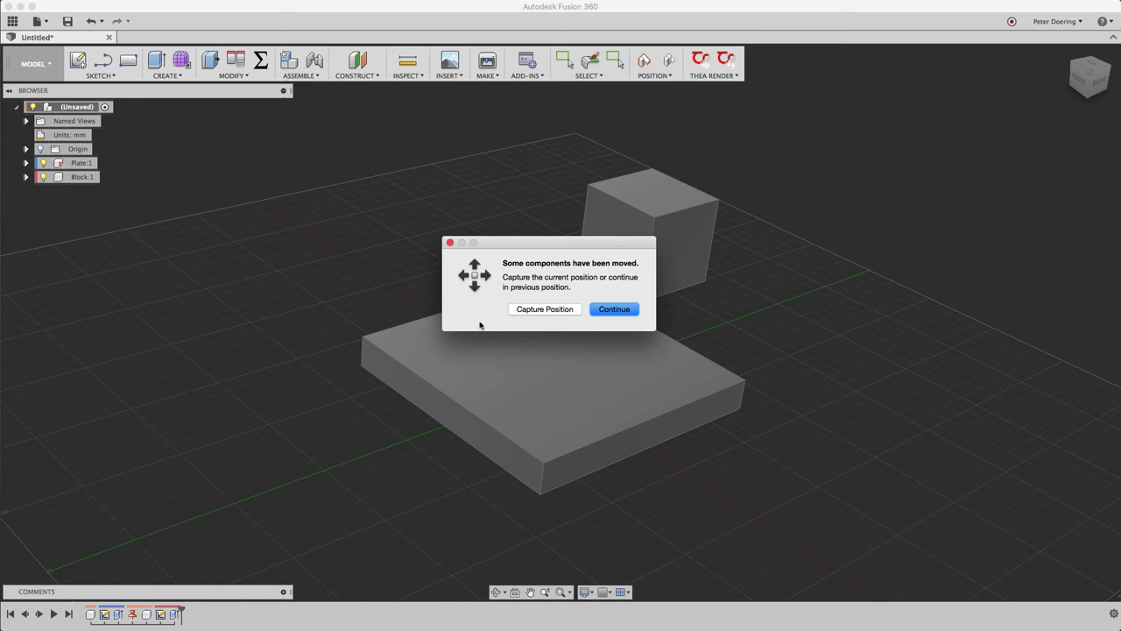
click(545, 309)
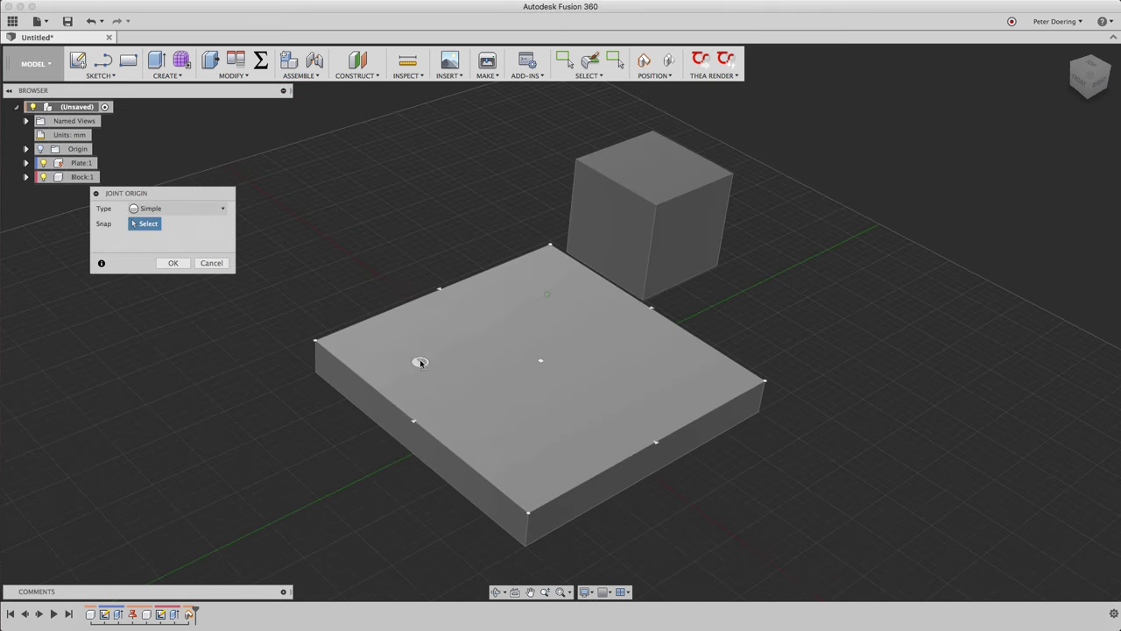
shift+middle_drag(432, 353, 433, 361)
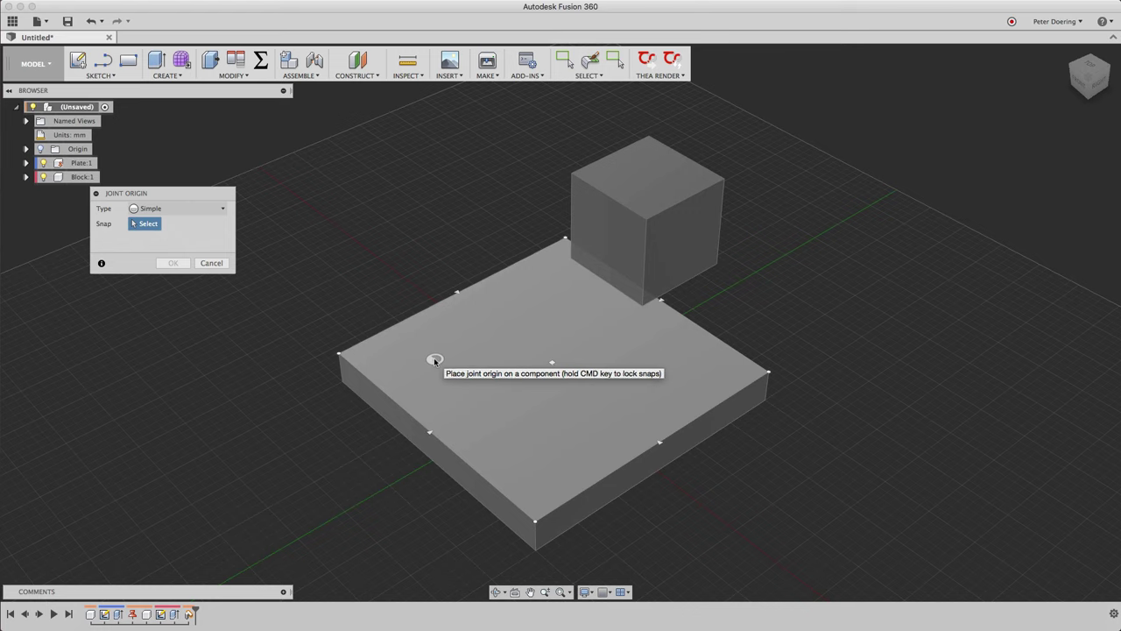
key(super)
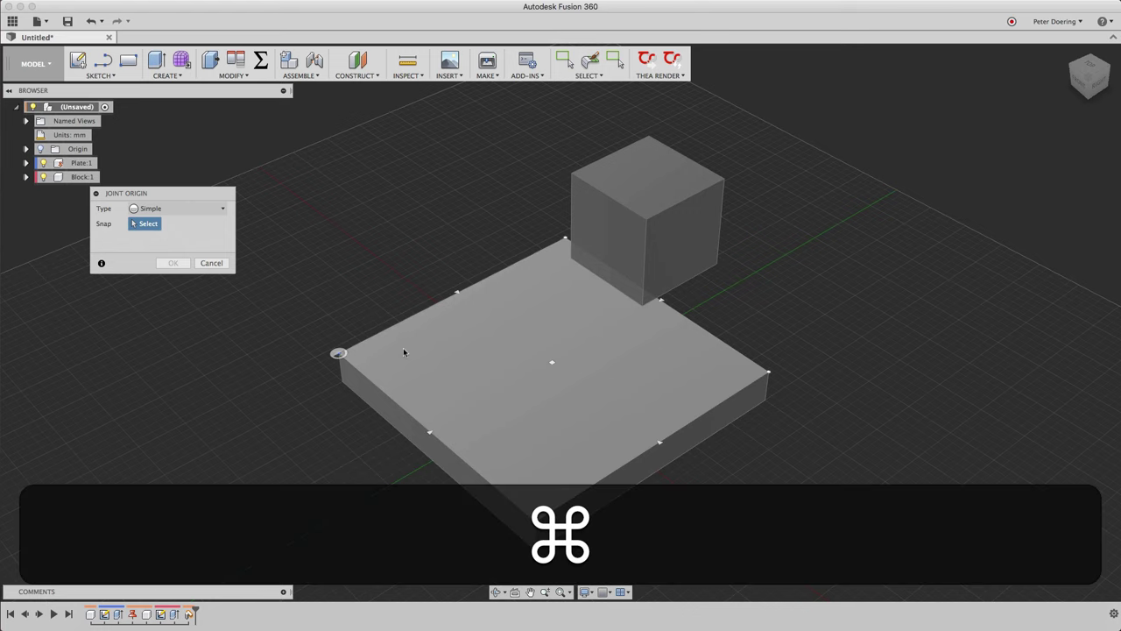
super+click(344, 355)
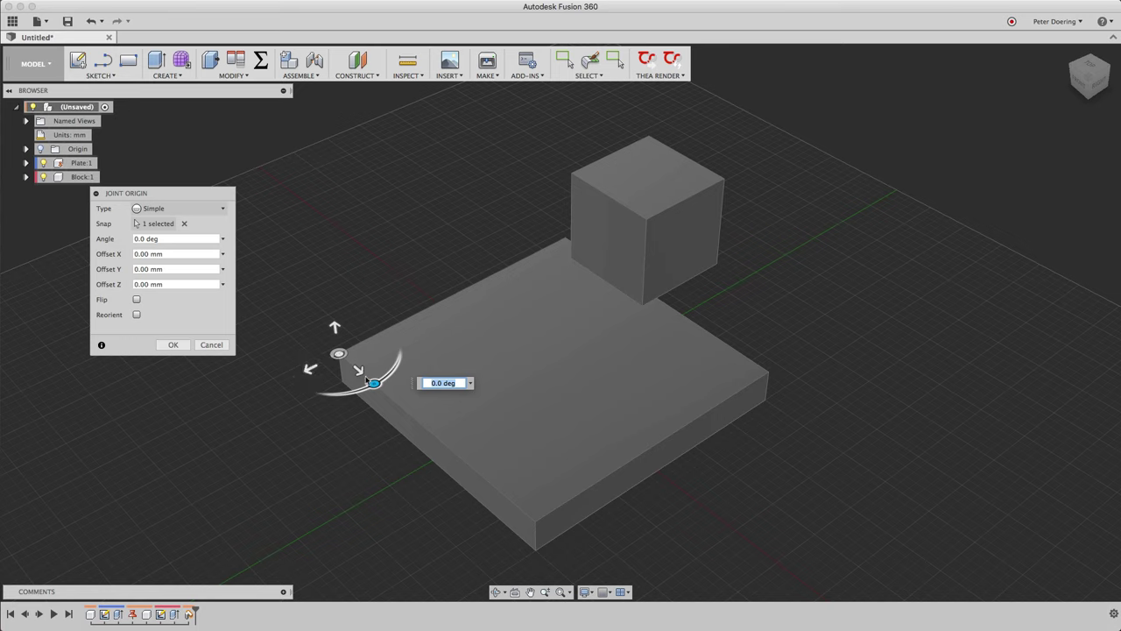
- Offset the joint origin inward from the Plate's corner by 1" in Y and -1" in X, and create it
drag(358, 369, 415, 425)
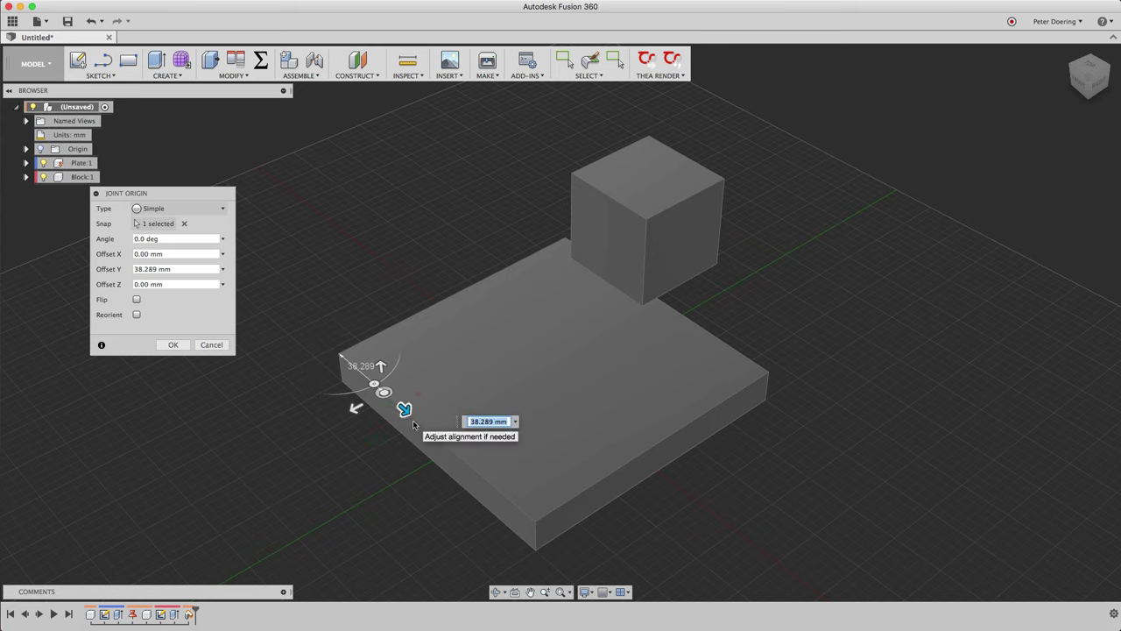
text(1")
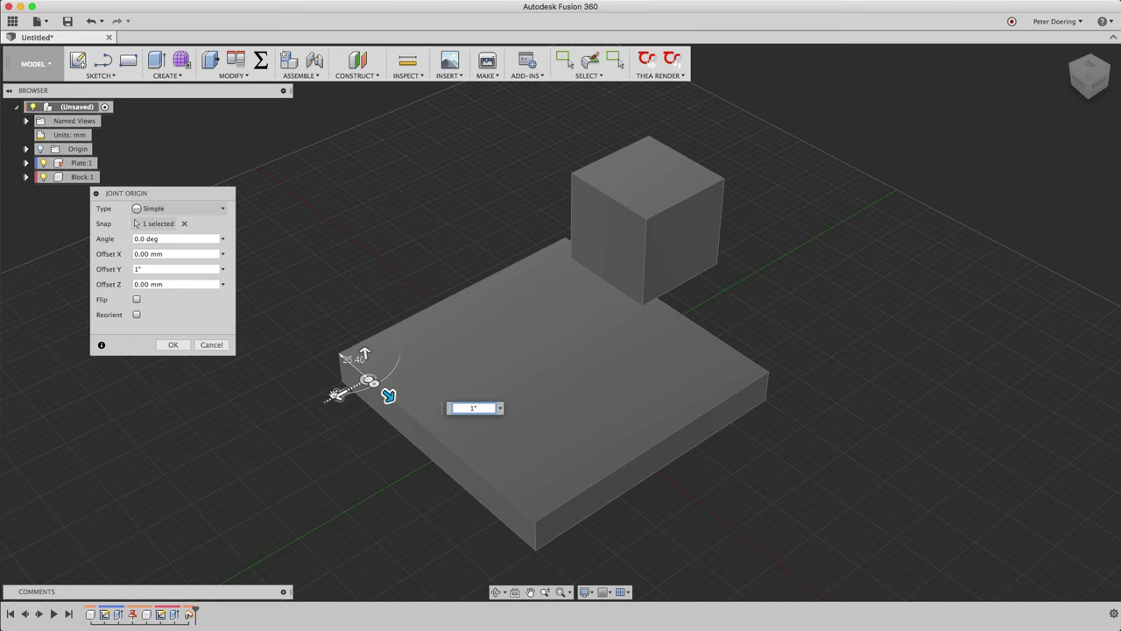
drag(388, 396, 369, 378)
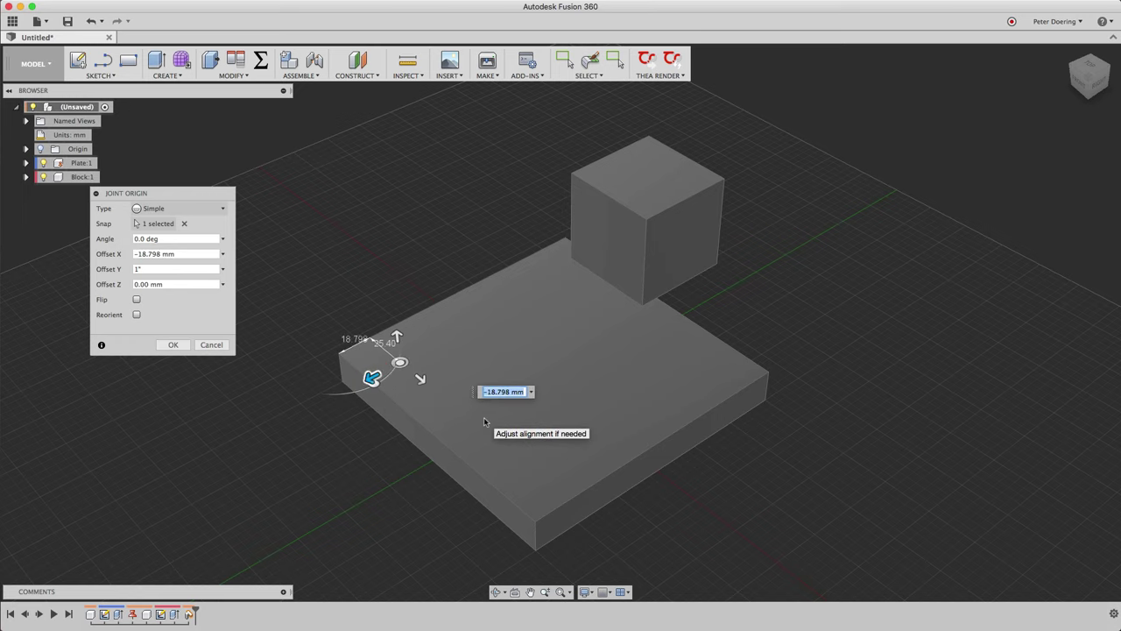
text(-1")
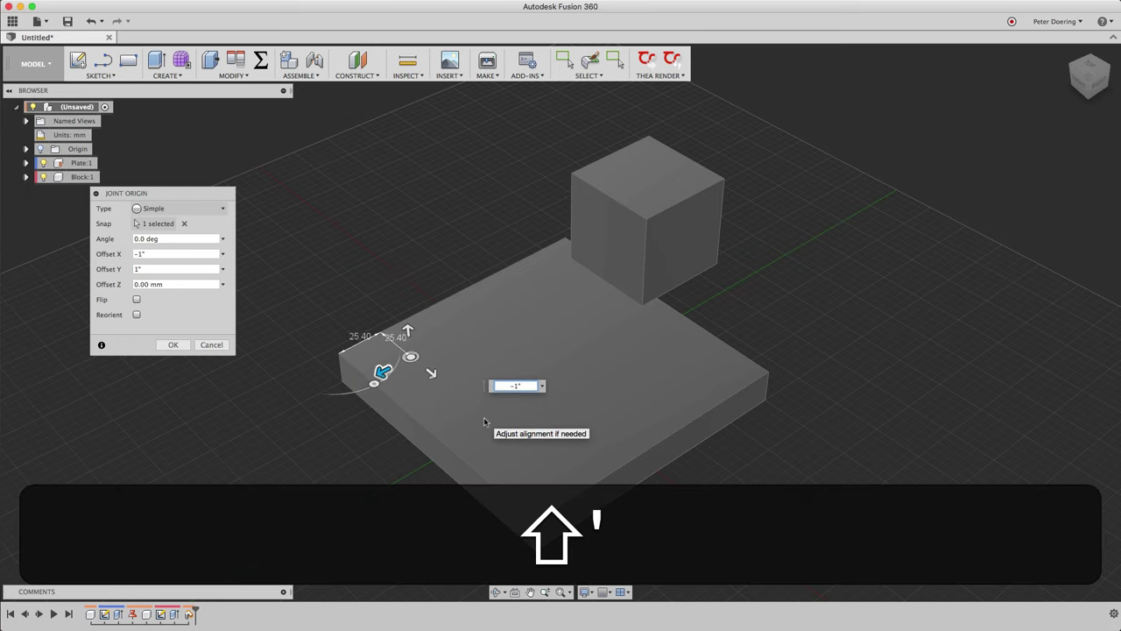
key(Return)
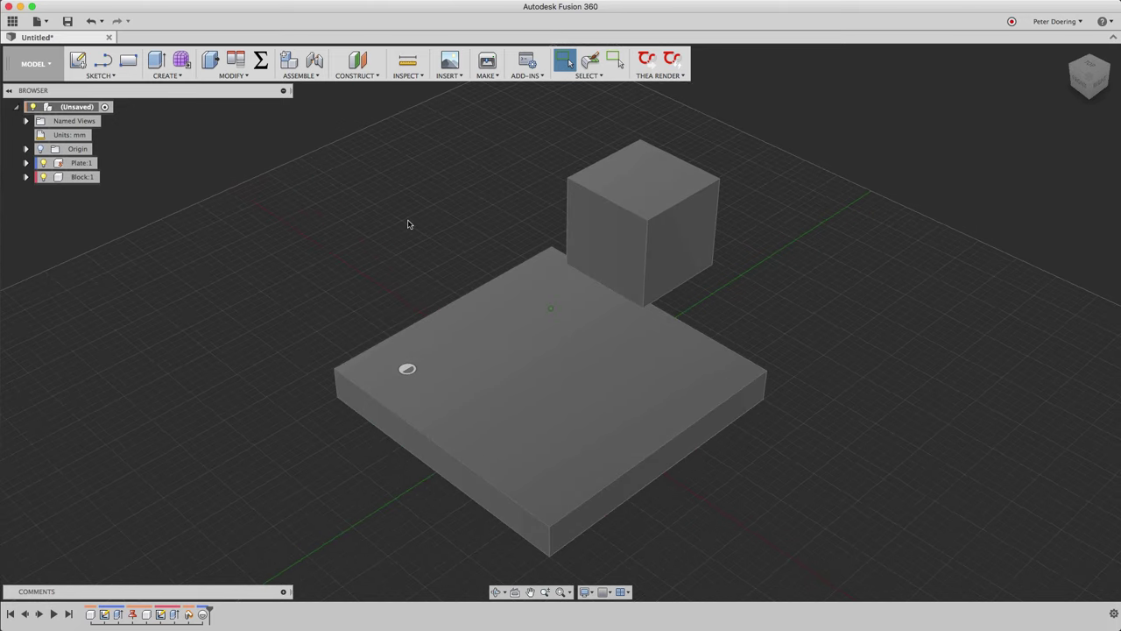
- Join a bottom corner of the Block to the Plate's joint origin with a rigid joint, and check its entry among the design's joints
shift+middle_drag(408, 225, 368, 126)
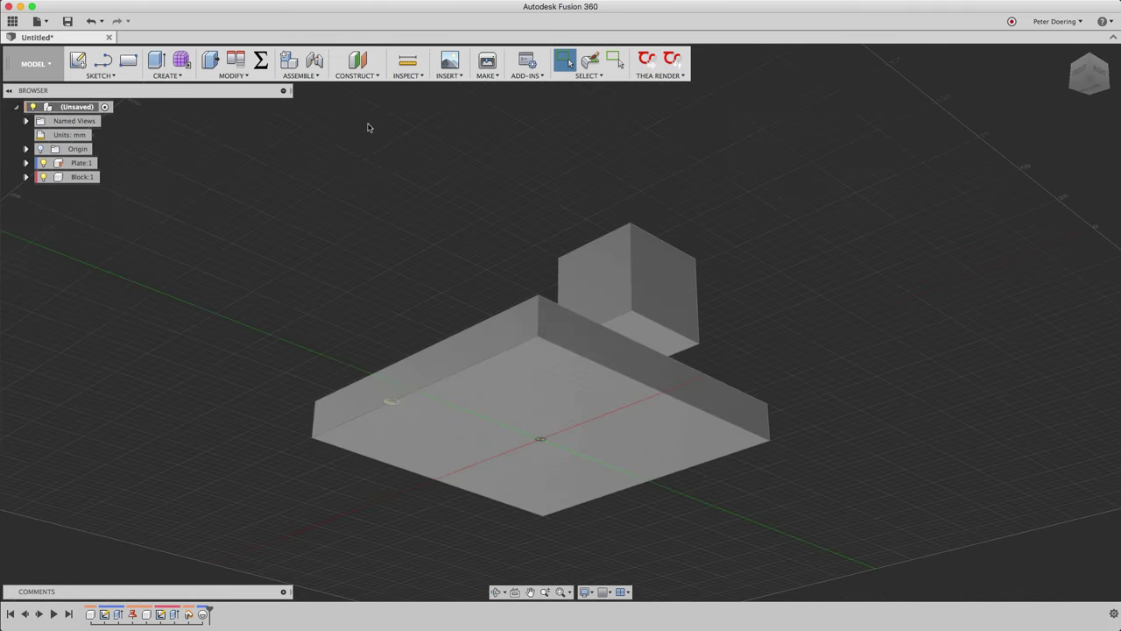
click(315, 62)
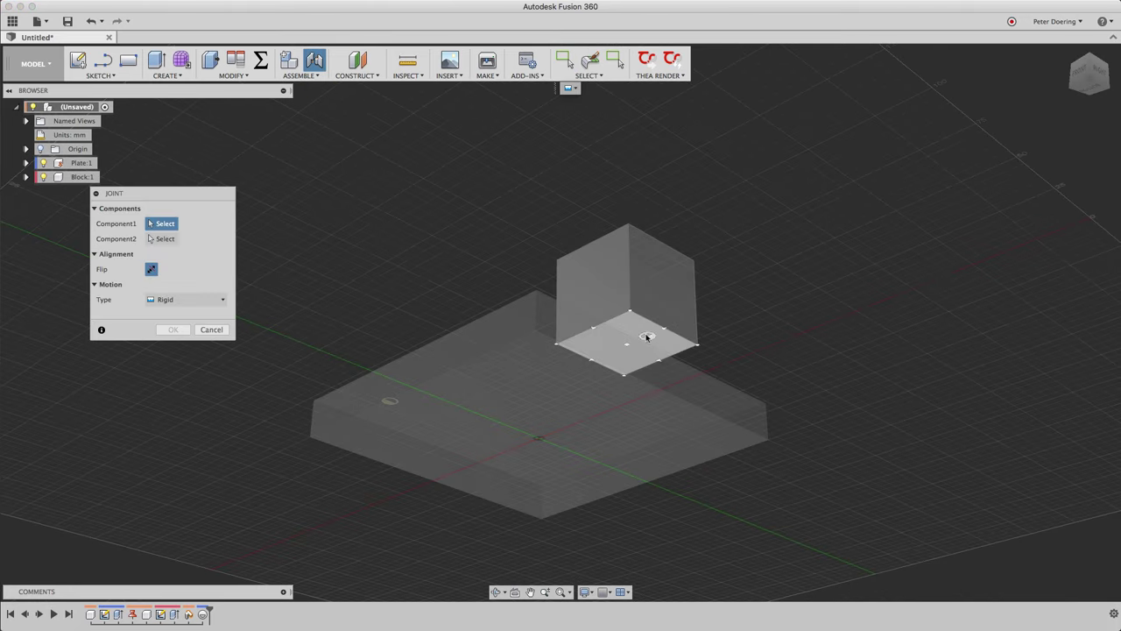
key(super)
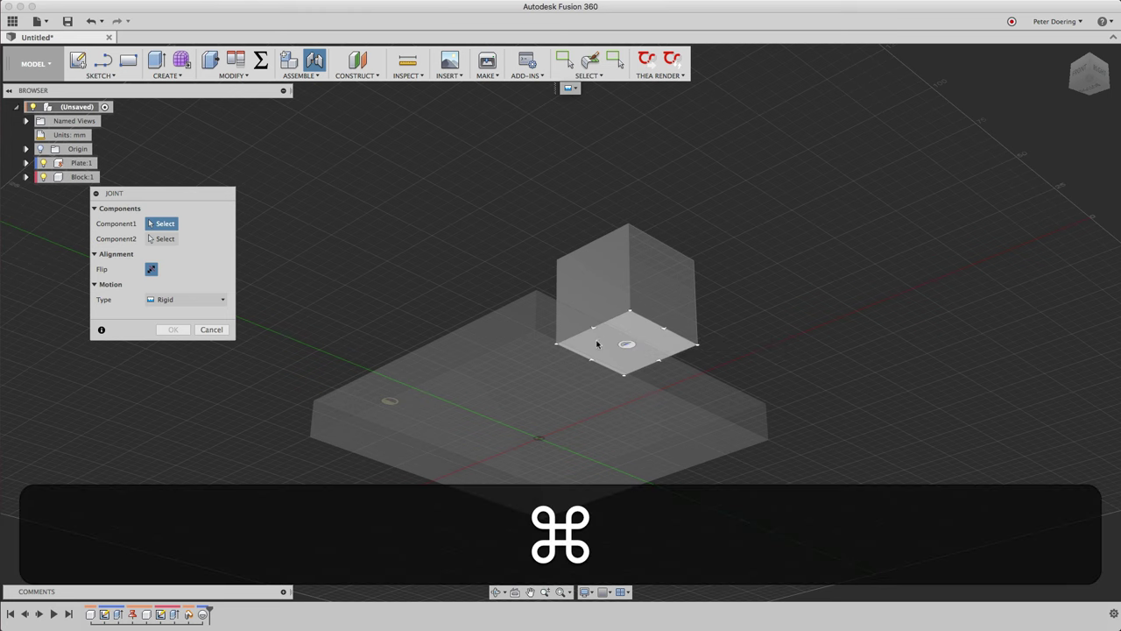
super+click(555, 346)
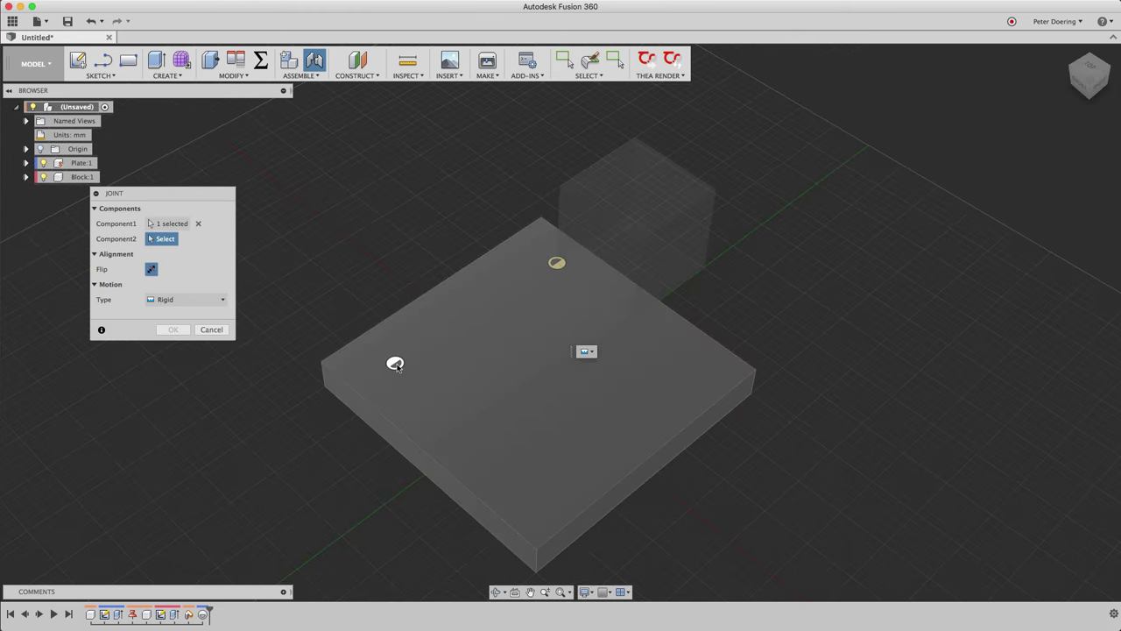
click(396, 364)
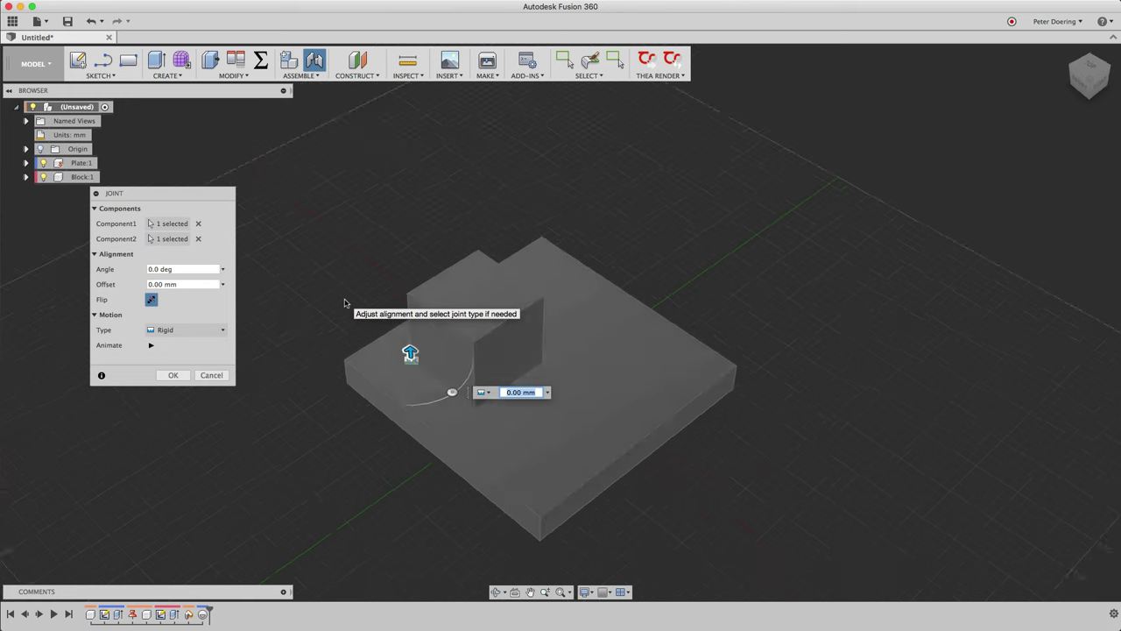
click(176, 375)
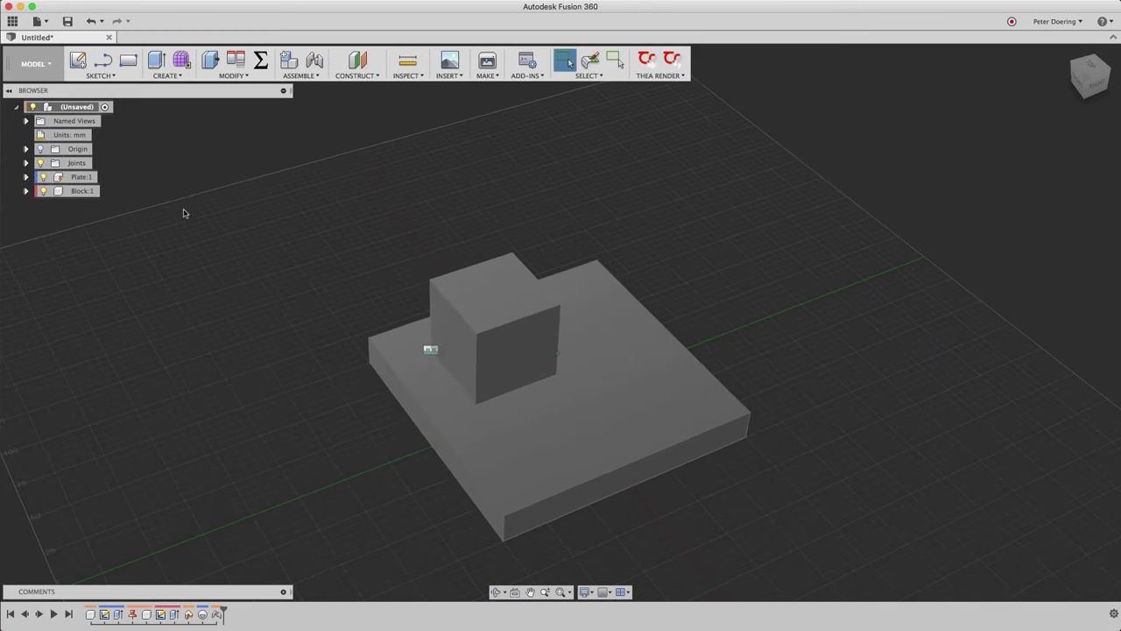
click(26, 163)
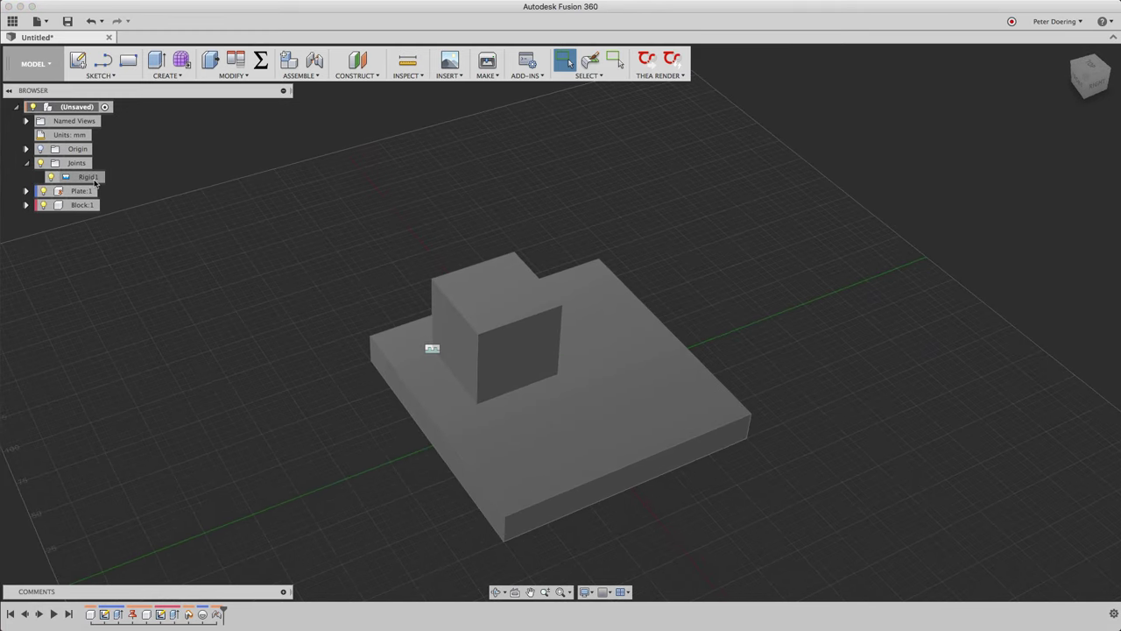
click(27, 163)
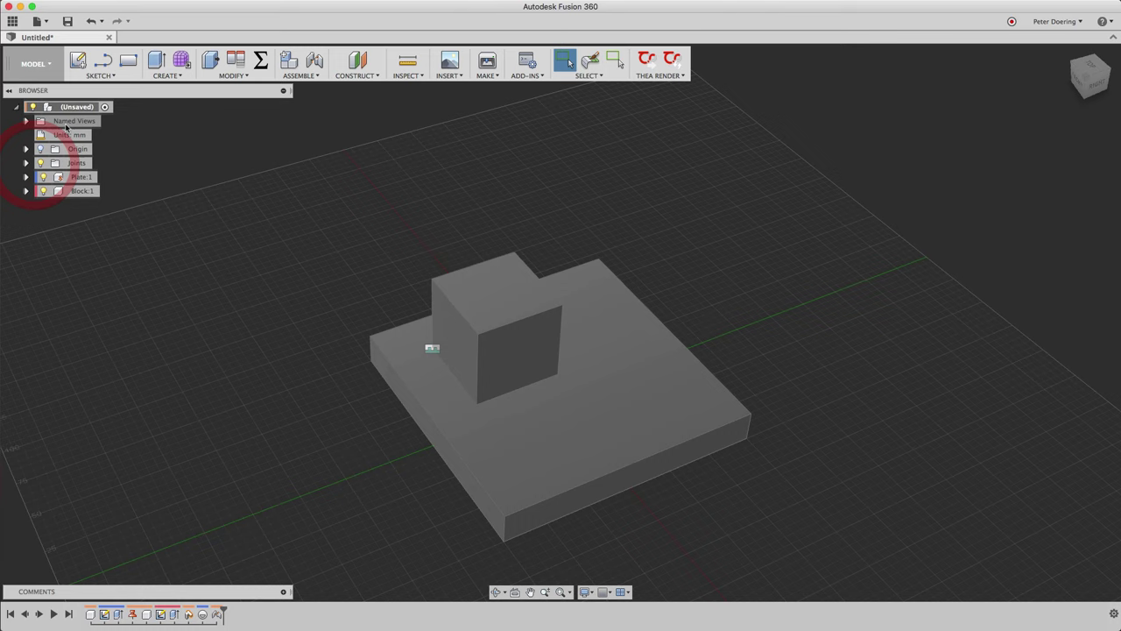
- Look up the joint origin stored inside the Plate component
click(26, 177)
click(38, 205)
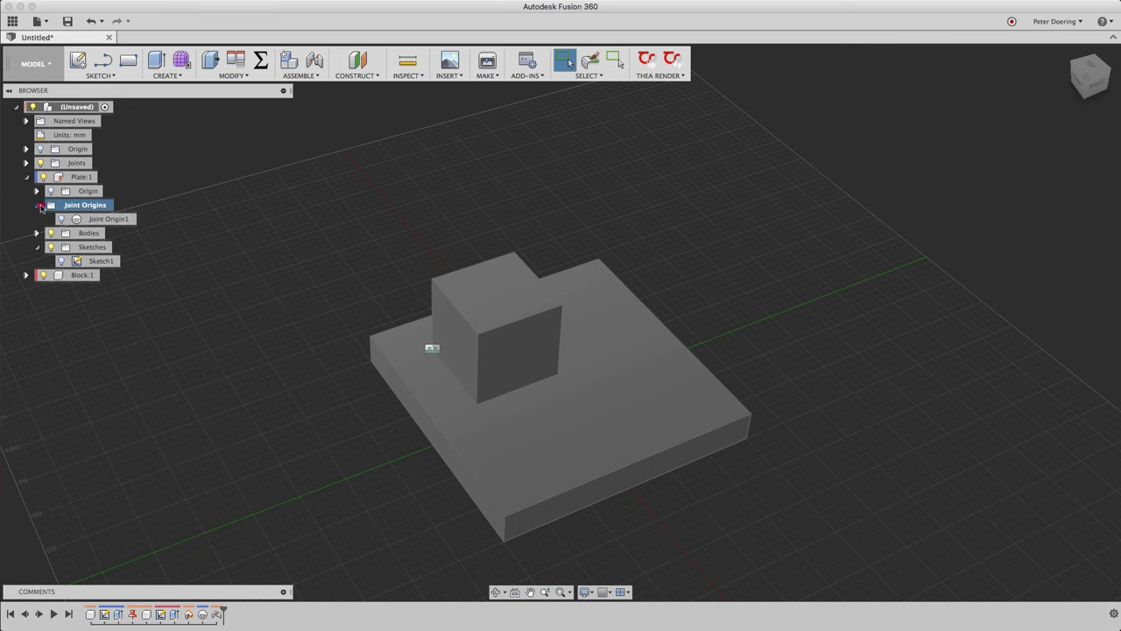
click(26, 177)
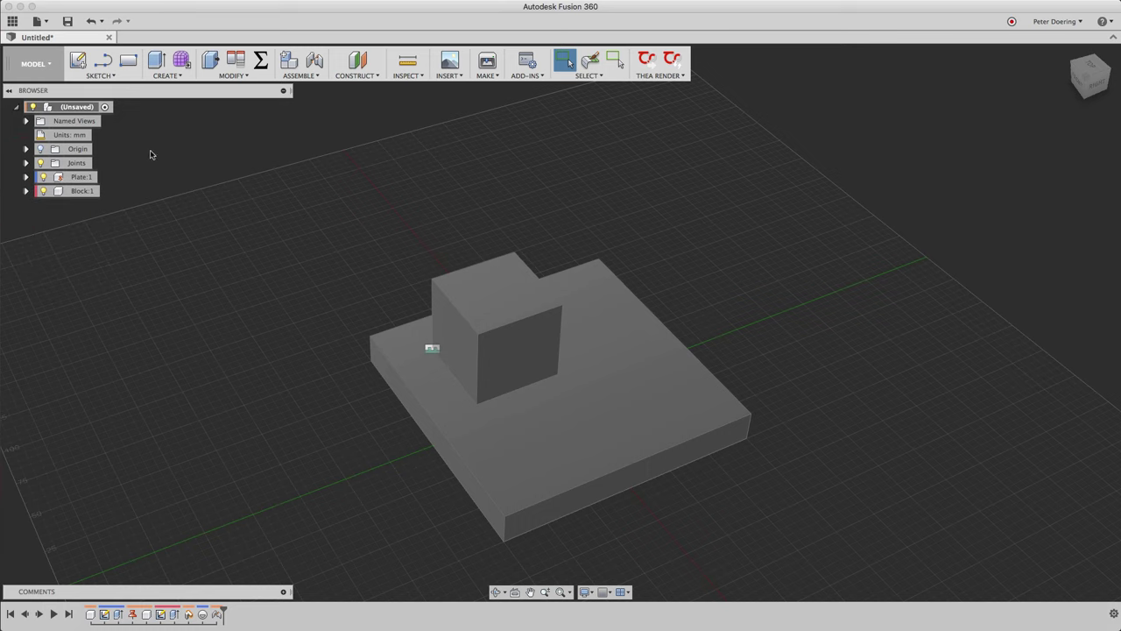
- Edit the Plate's joint origin and move its Y offset to 53.594 mm
shift+middle_drag(226, 244, 336, 415)
right_click(202, 616)
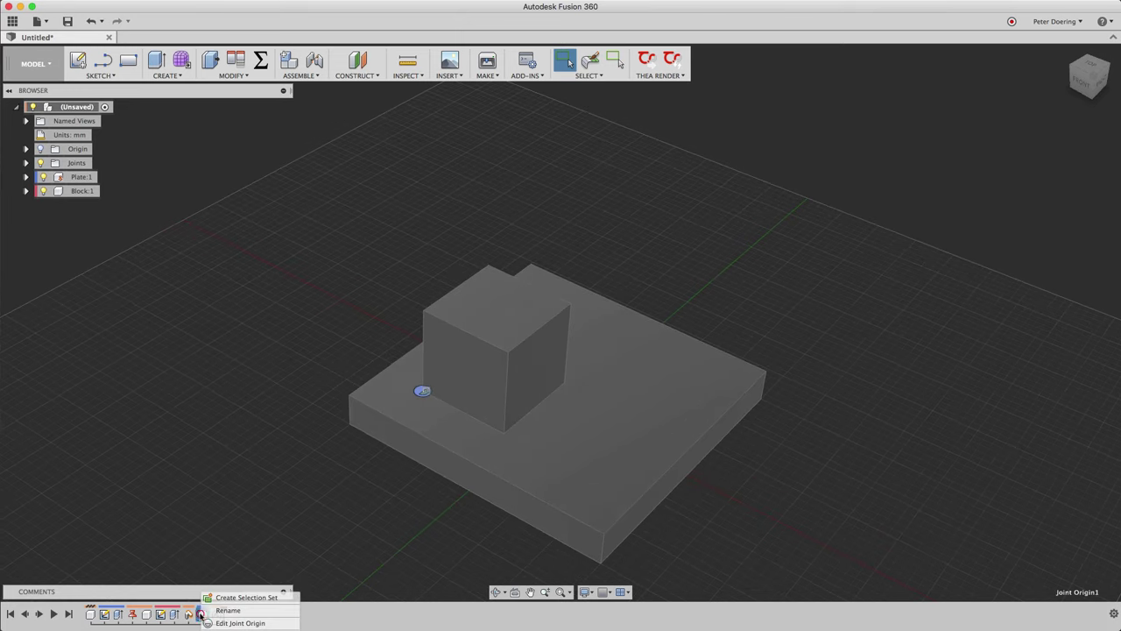
click(225, 623)
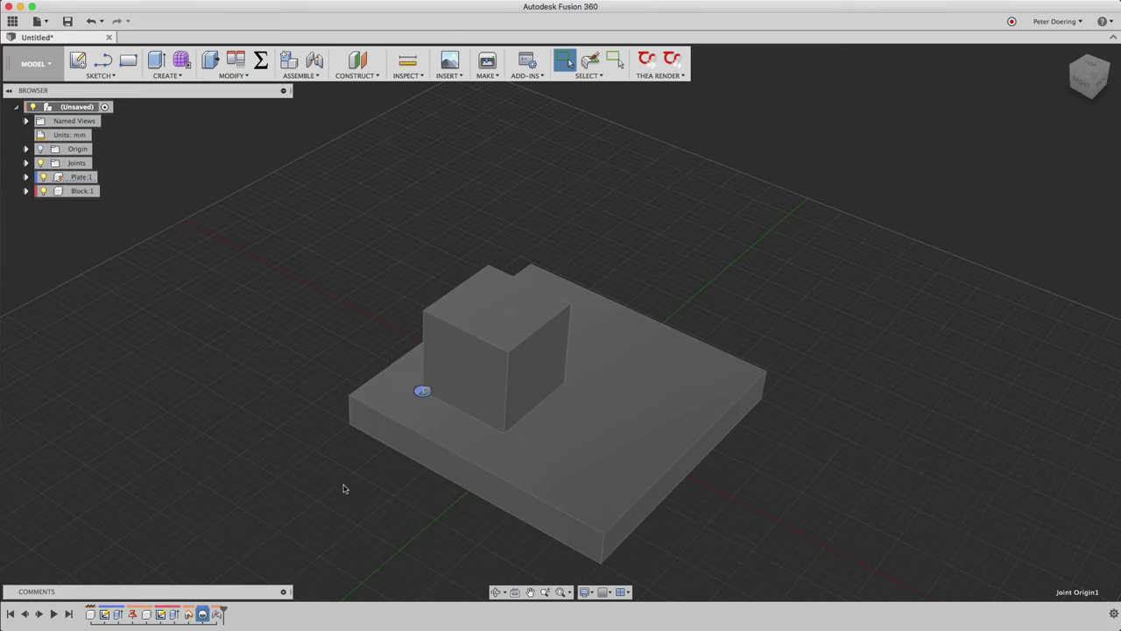
shift+middle_drag(385, 344, 400, 355)
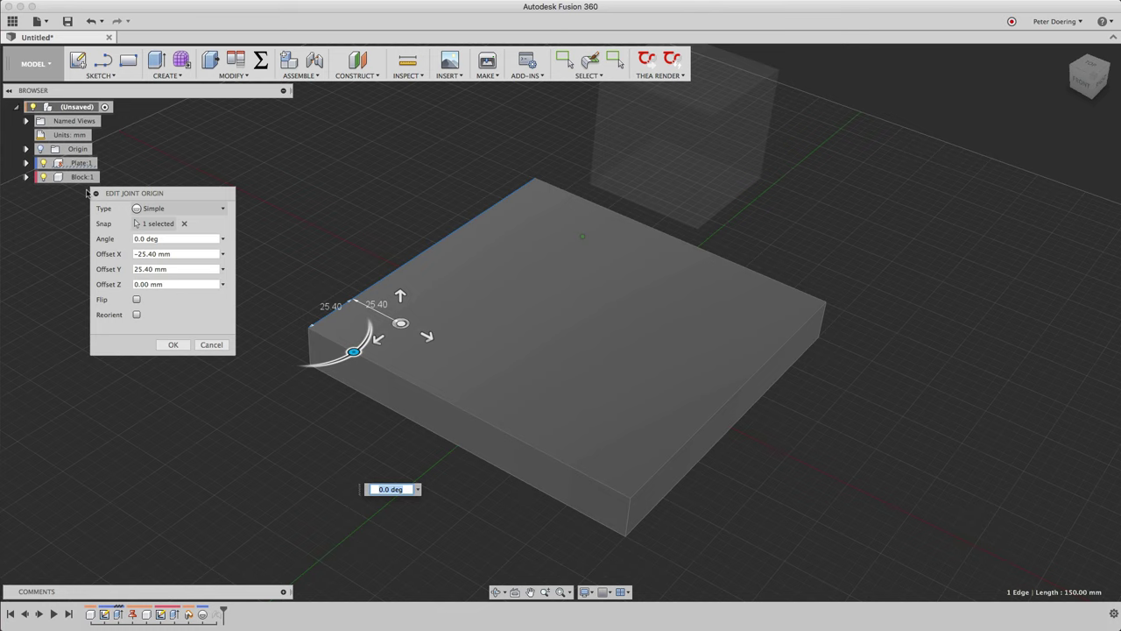
click(27, 162)
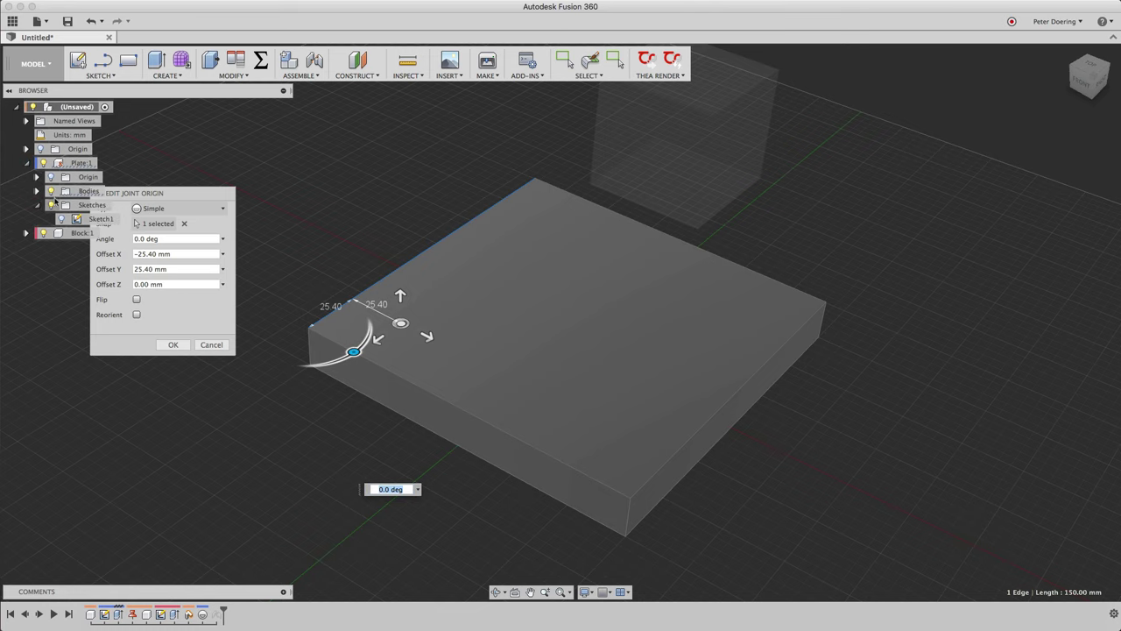
click(27, 163)
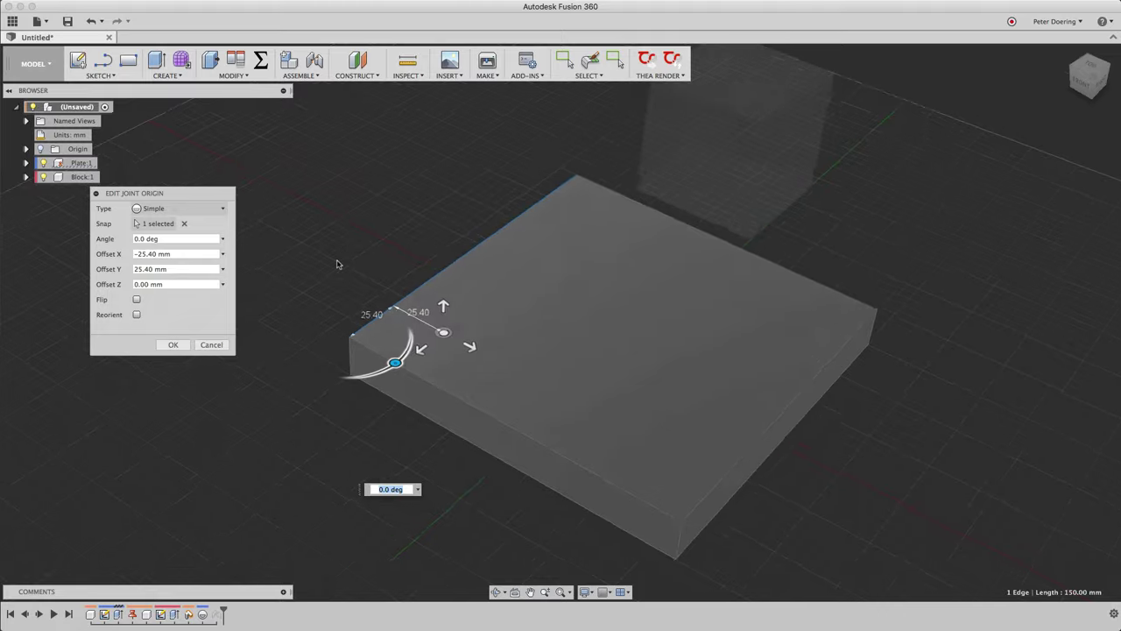
scroll(338, 263, up, 3)
drag(497, 360, 559, 403)
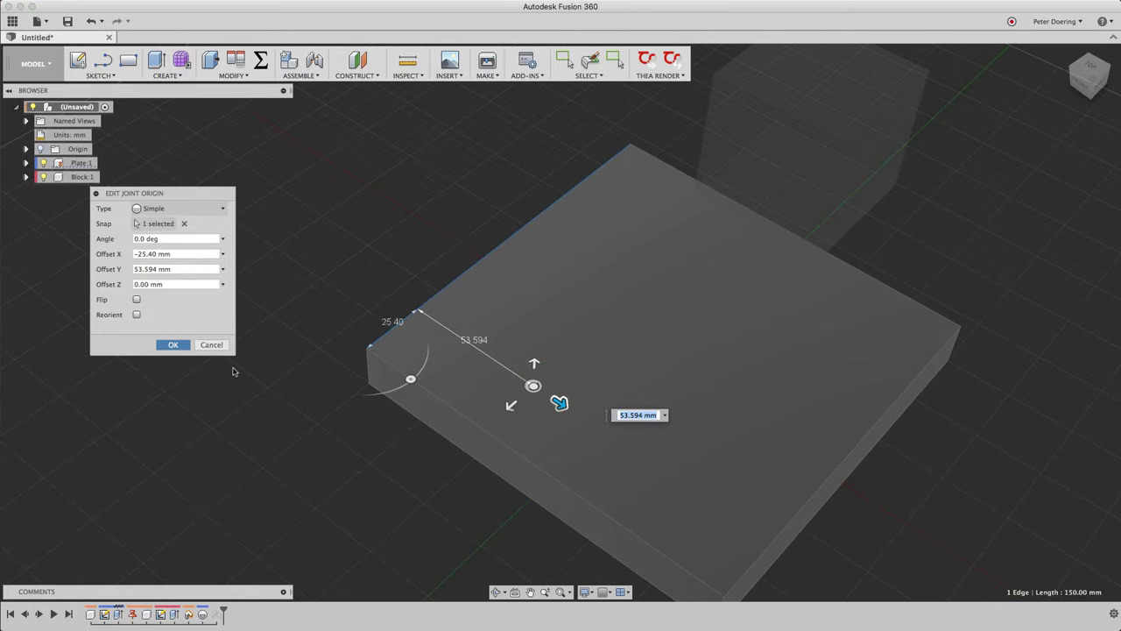
key(Return)
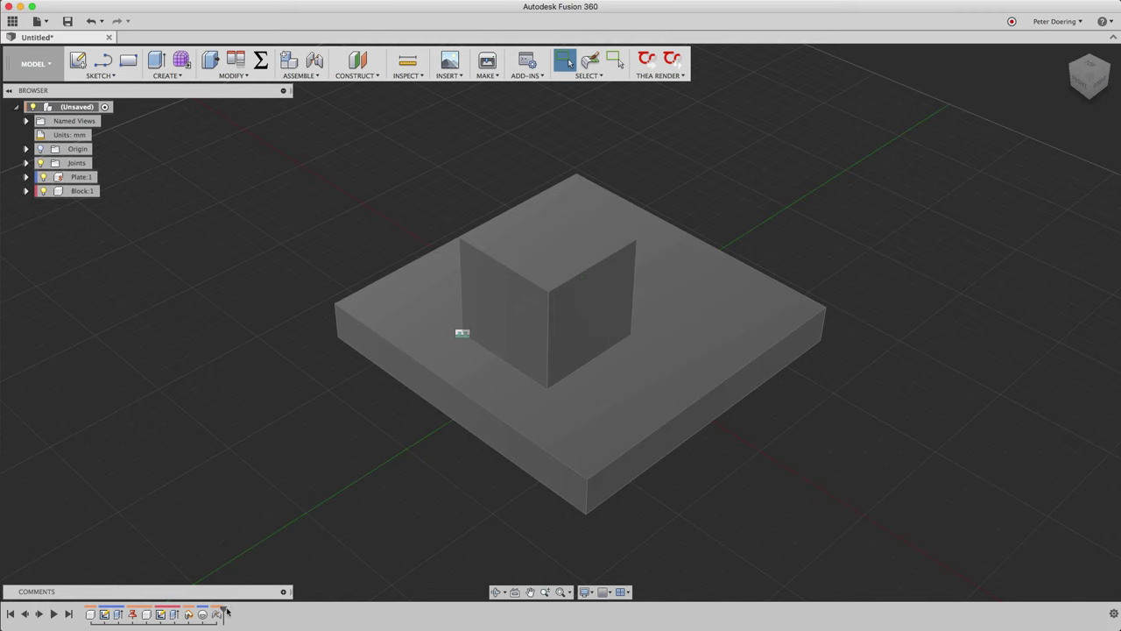
- Roll the history back to before the Plate's joint origin and delete that joint origin together with the rigid joint
drag(223, 606, 196, 606)
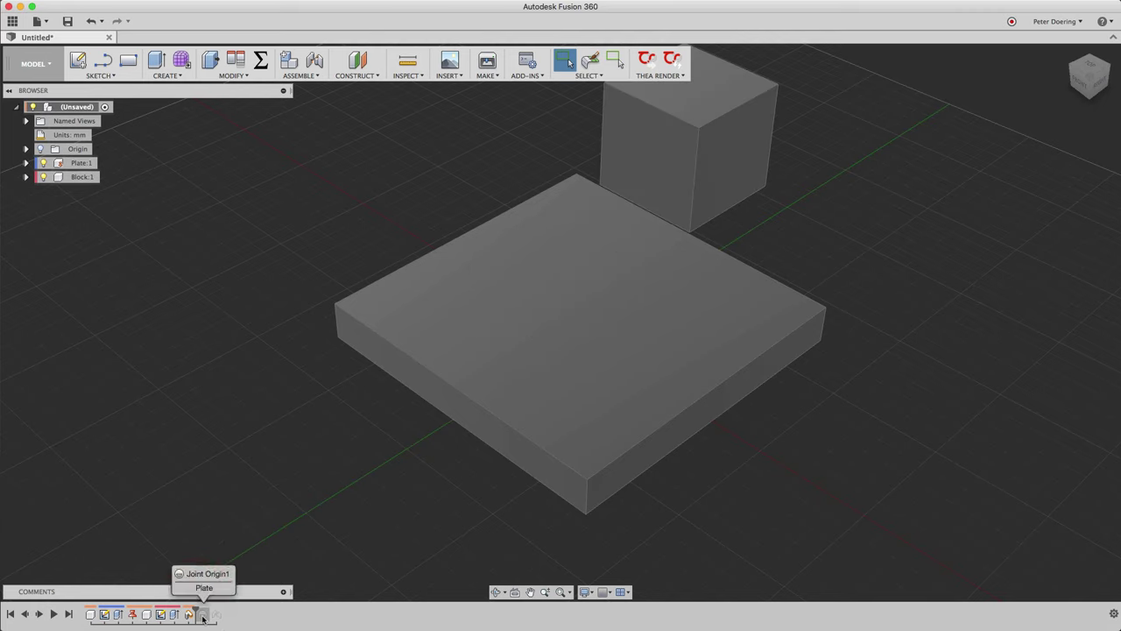
right_click(202, 615)
click(228, 624)
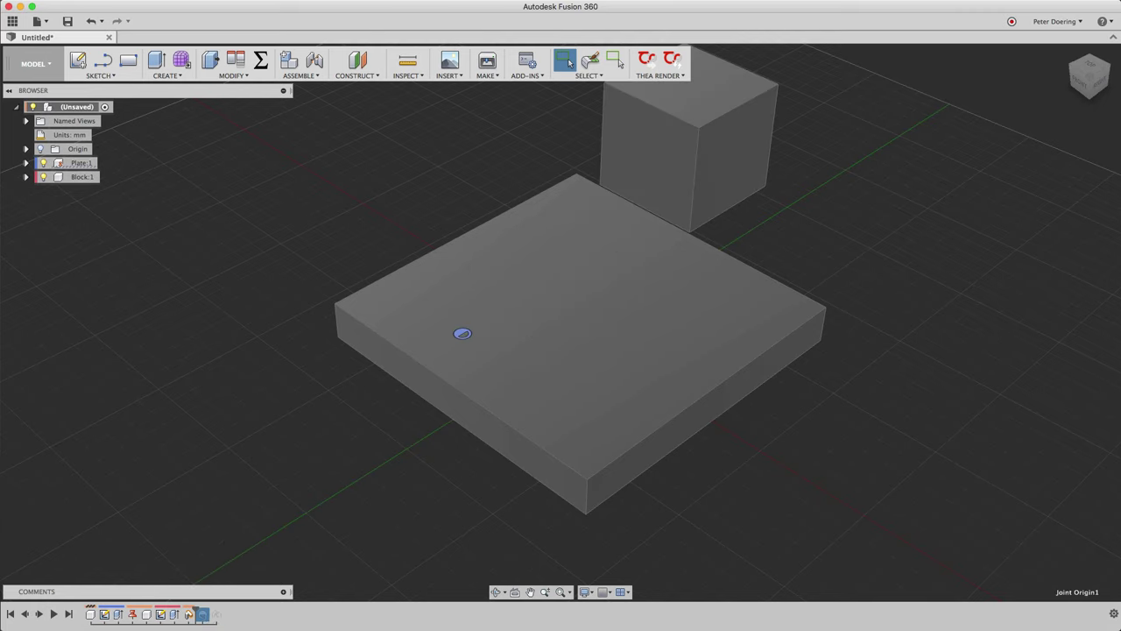
click(257, 502)
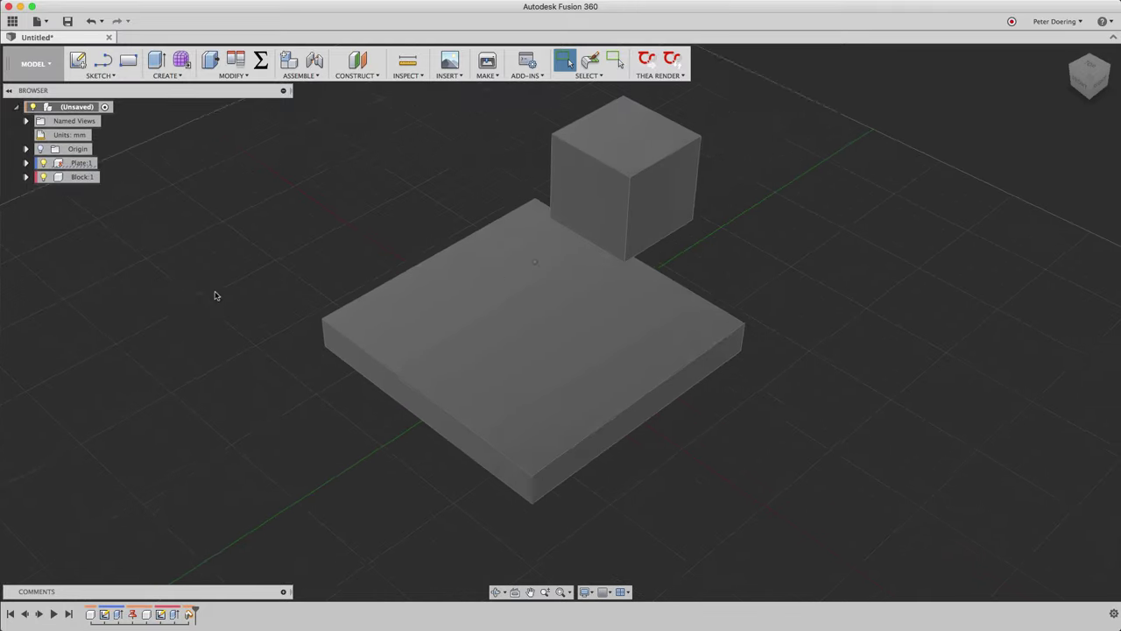
- Activate the Plate component and start a sketch on its top face, facing the sketch plane straight on
click(106, 163)
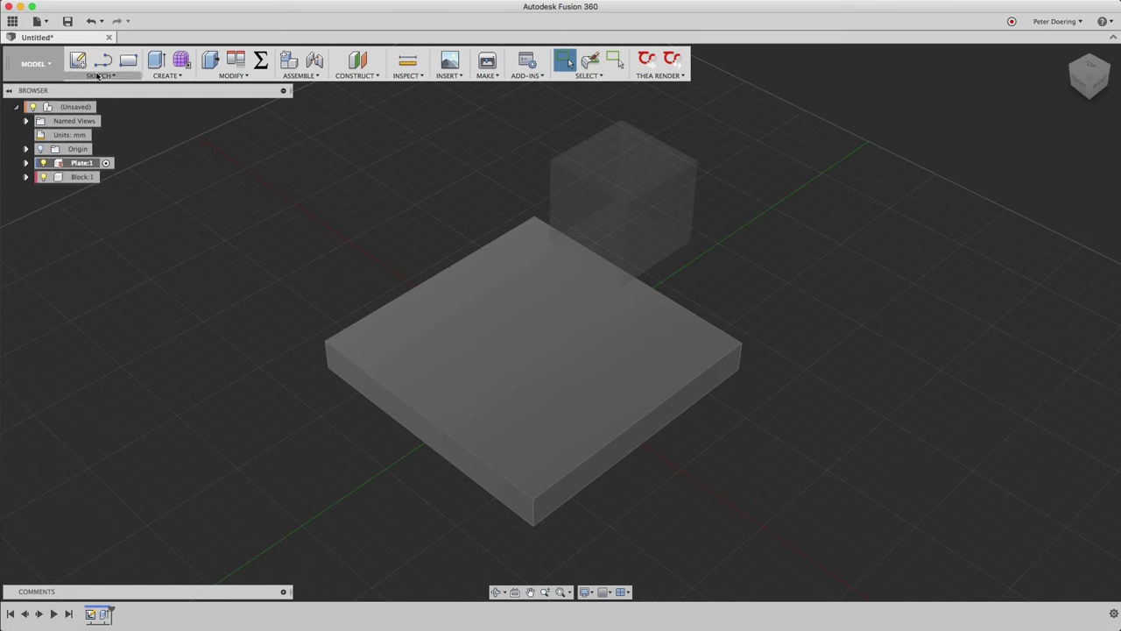
click(77, 60)
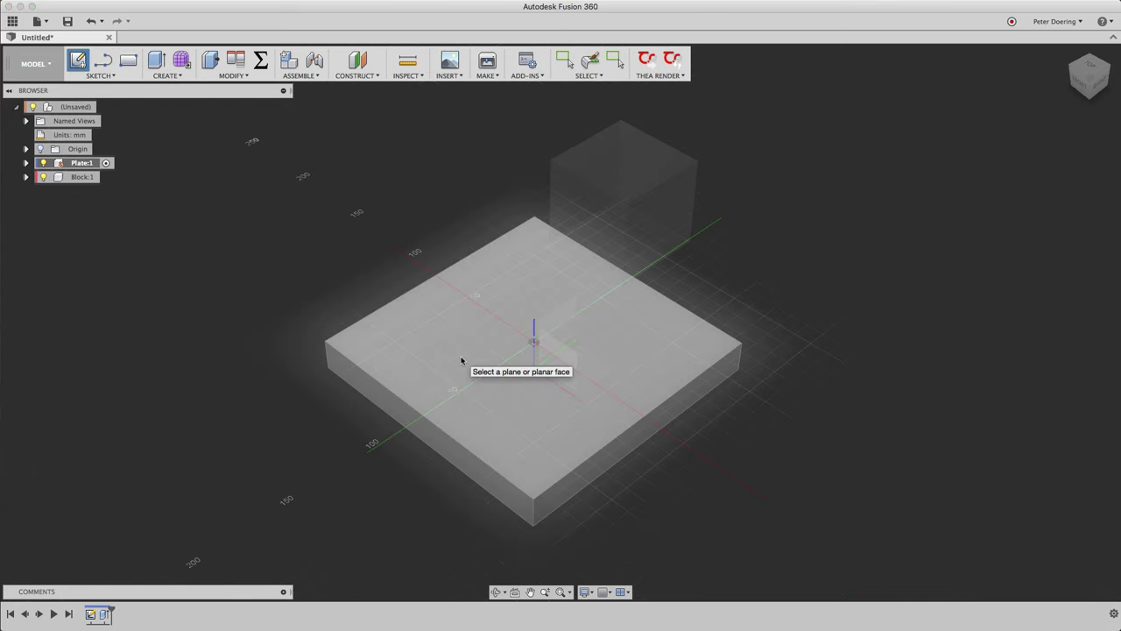
click(462, 358)
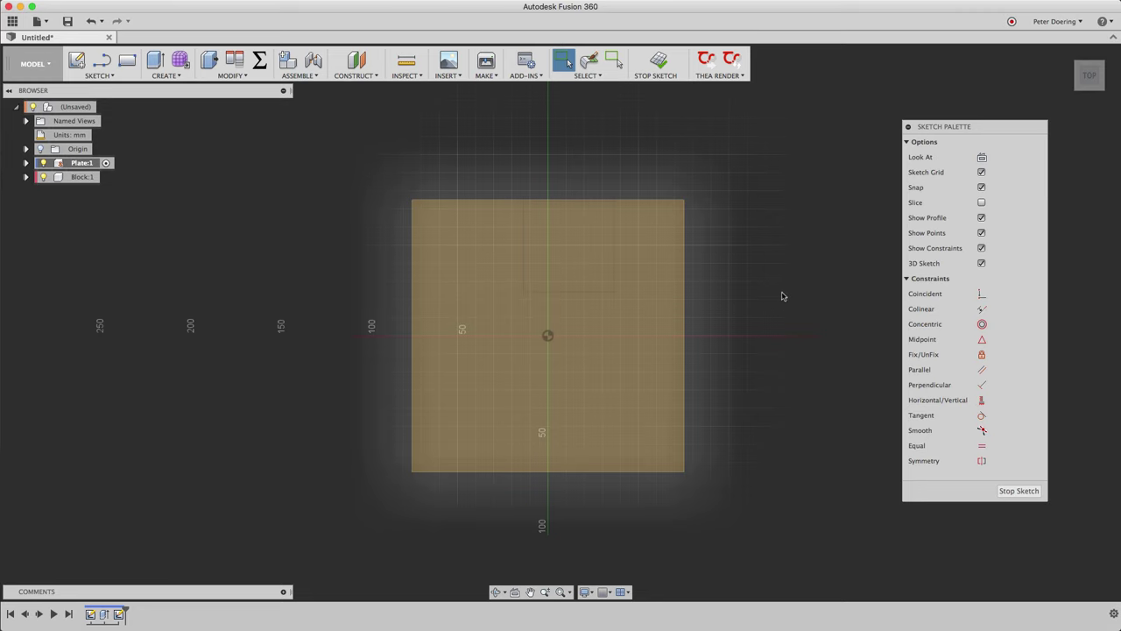
mouse_move(783, 296)
shift+middle_down()
mouse_move(739, 313)
mouse_move(713, 303)
mouse_move(738, 311)
shift+middle_up()
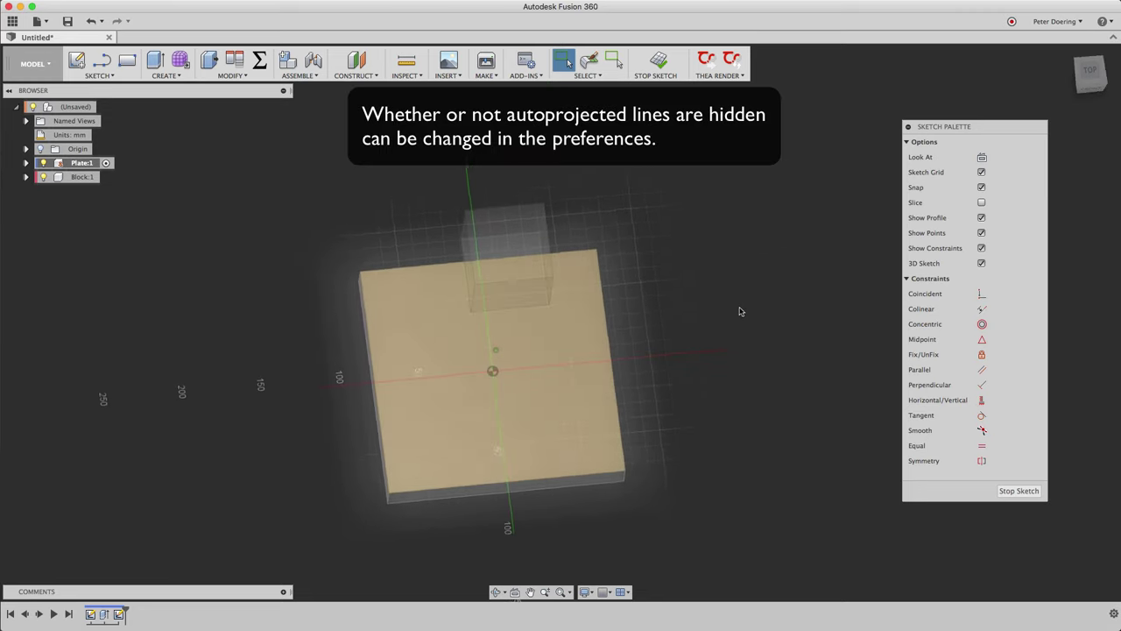
shift+middle_drag(734, 310, 740, 259)
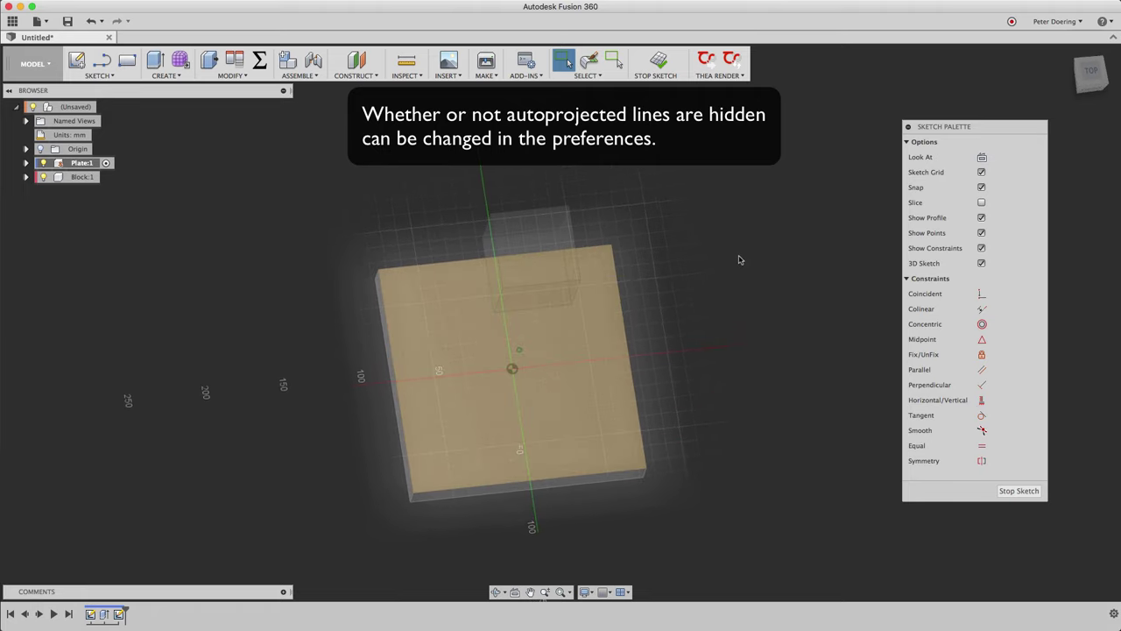
click(935, 156)
- Draw a horizontal line about 50 mm inward from the Plate's left edge, connected to a vertical line about 58 mm up to its upper edge
right_drag(740, 178, 765, 348)
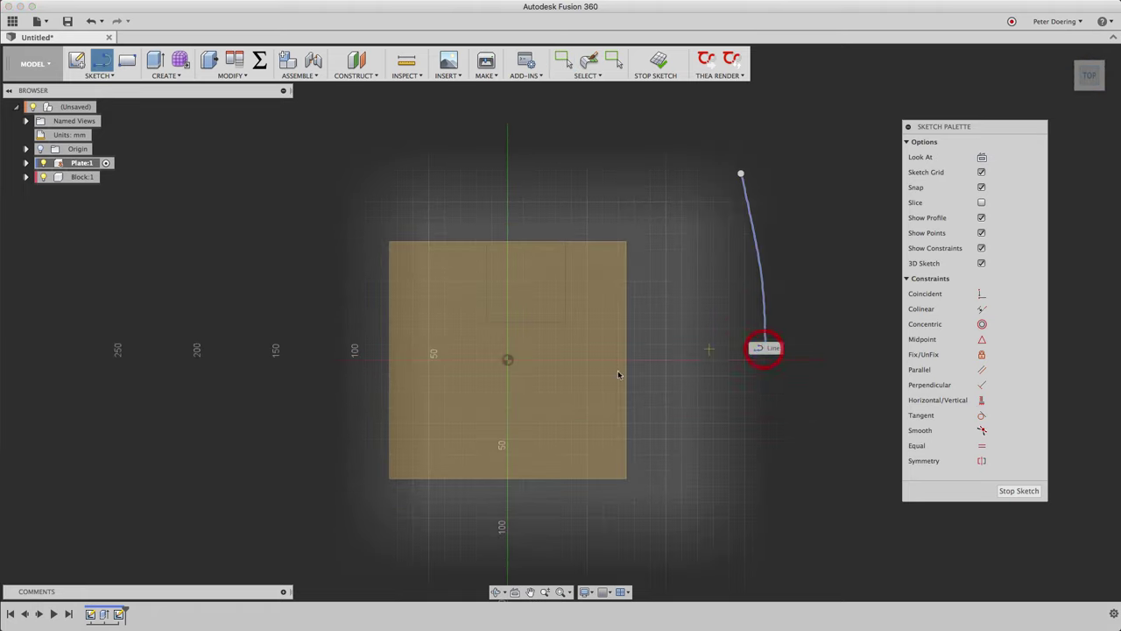
click(390, 333)
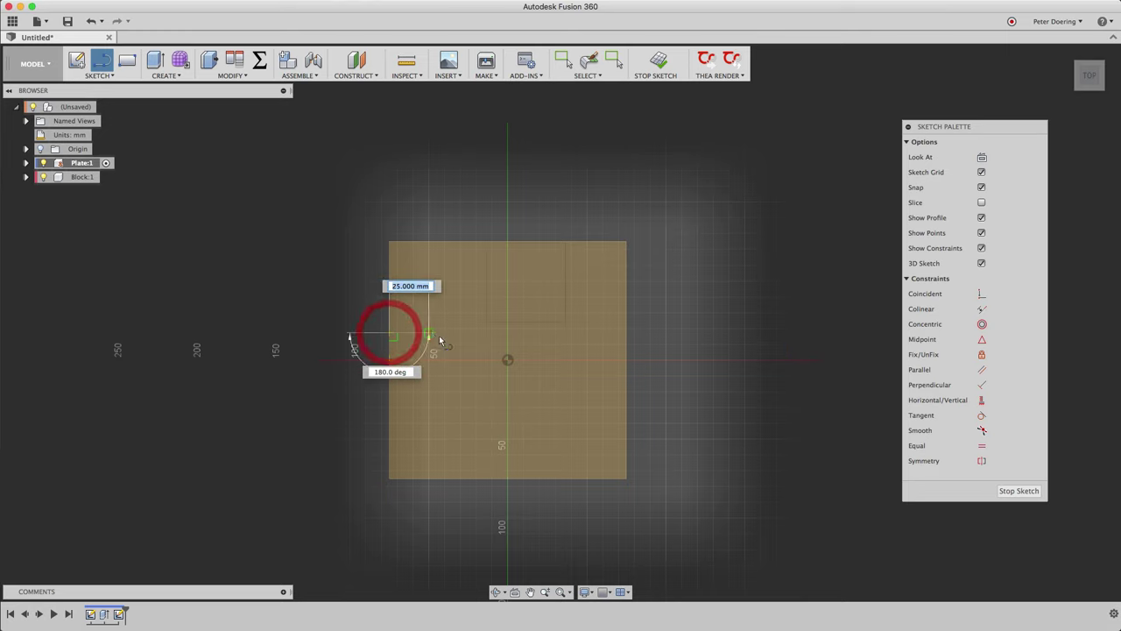
click(468, 333)
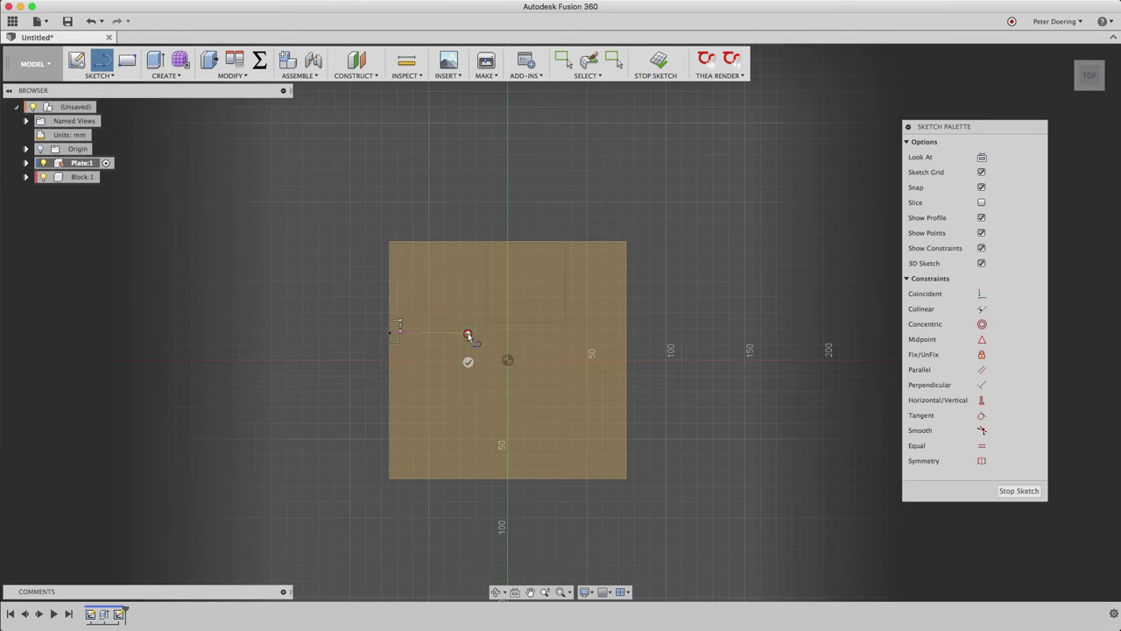
click(469, 242)
key(Escape)
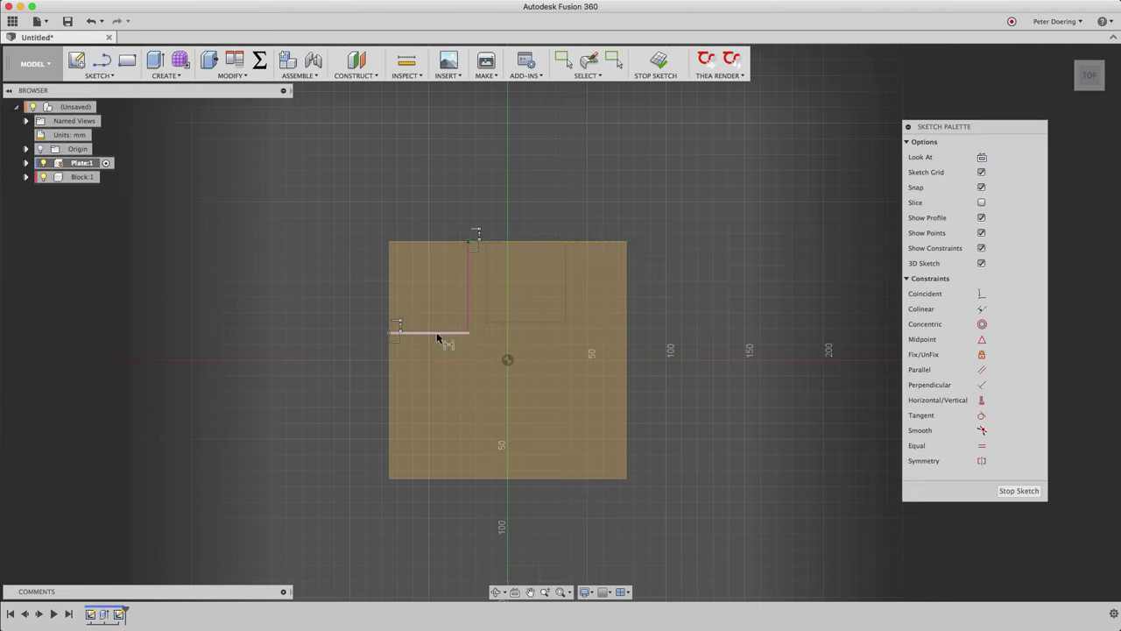
- Dimension the horizontal and the vertical sketch line to 1" each
click(437, 334)
click(437, 359)
text(1)
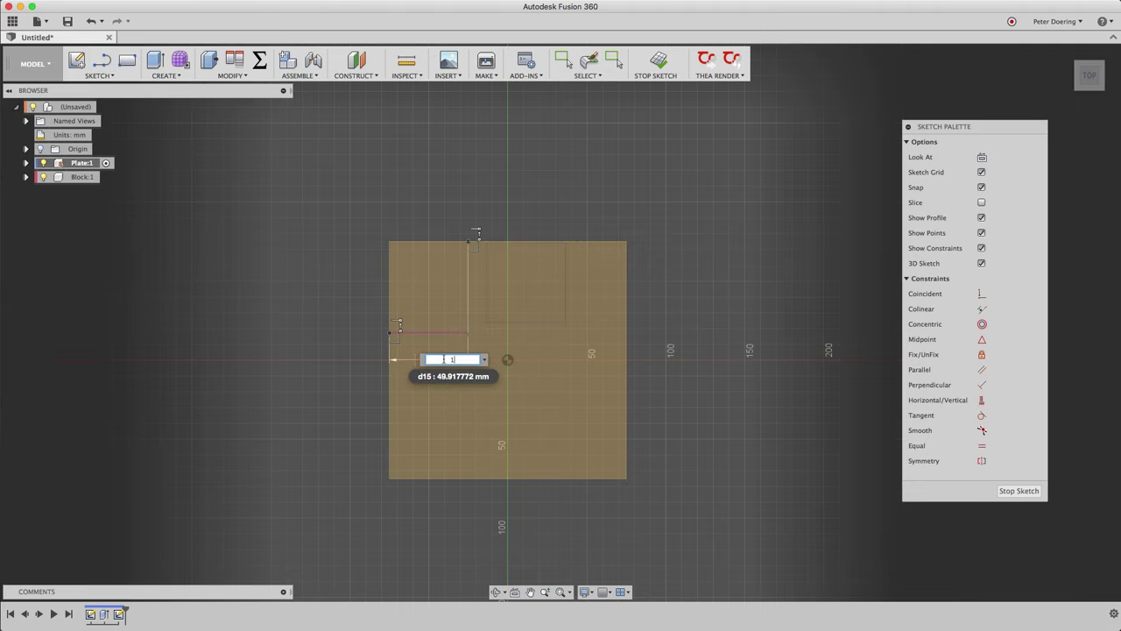
text(")
key(Return)
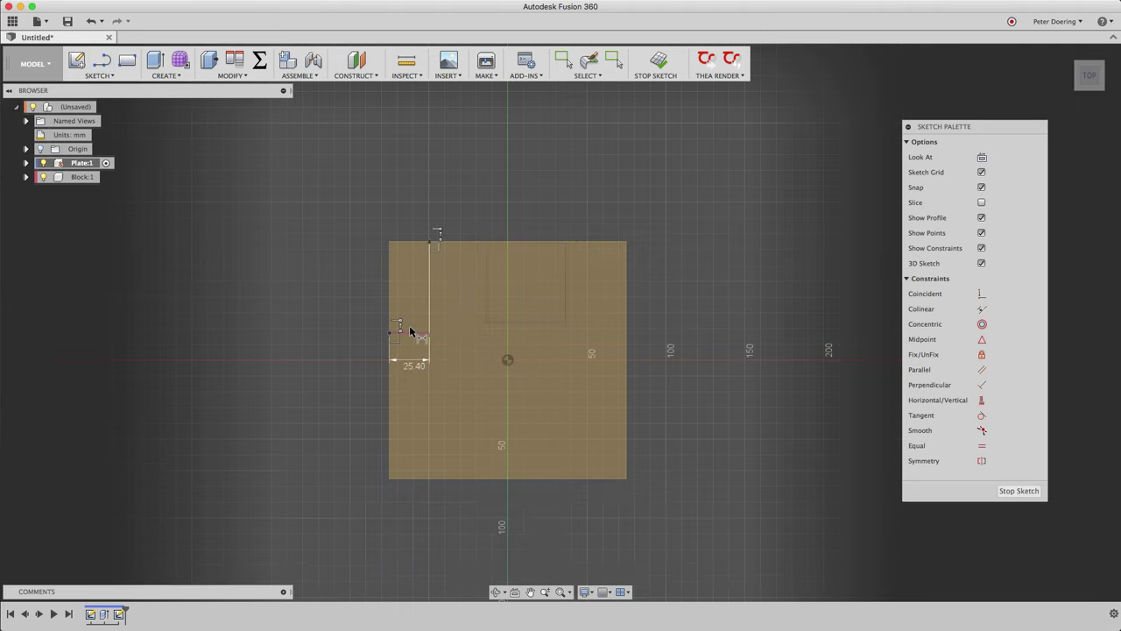
click(429, 300)
click(456, 300)
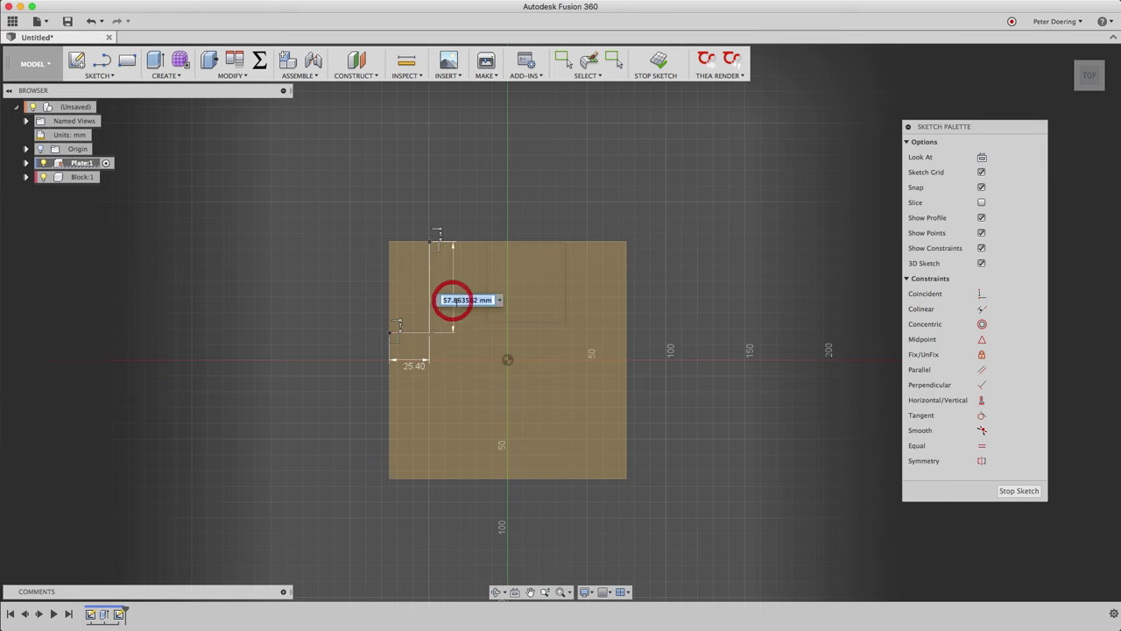
text(1)
key(Return)
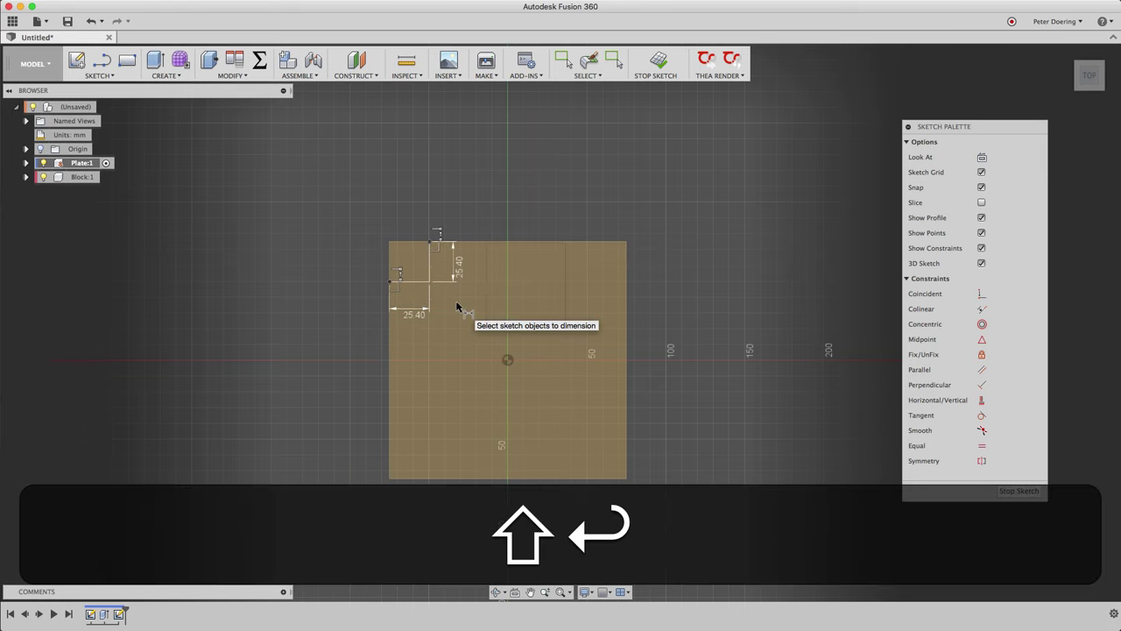
- Convert both sketch lines to construction lines and finish the sketch
mouse_move(520, 306)
shift+middle_down()
mouse_move(476, 314)
mouse_move(383, 266)
mouse_move(391, 192)
mouse_move(304, 215)
shift+middle_up()
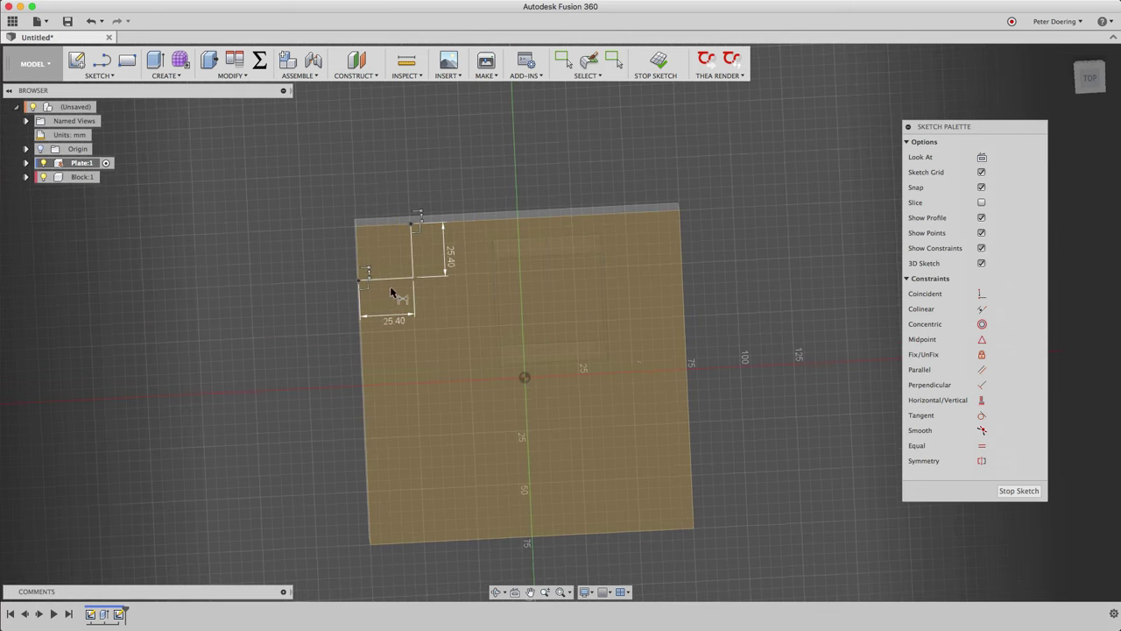
click(392, 281)
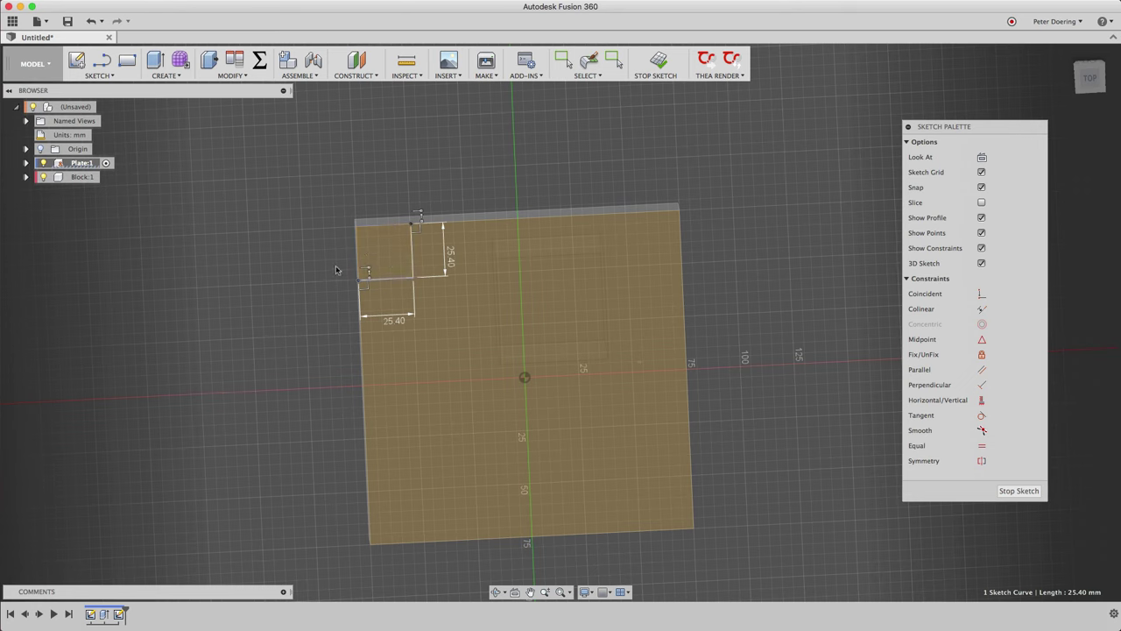
click(388, 279)
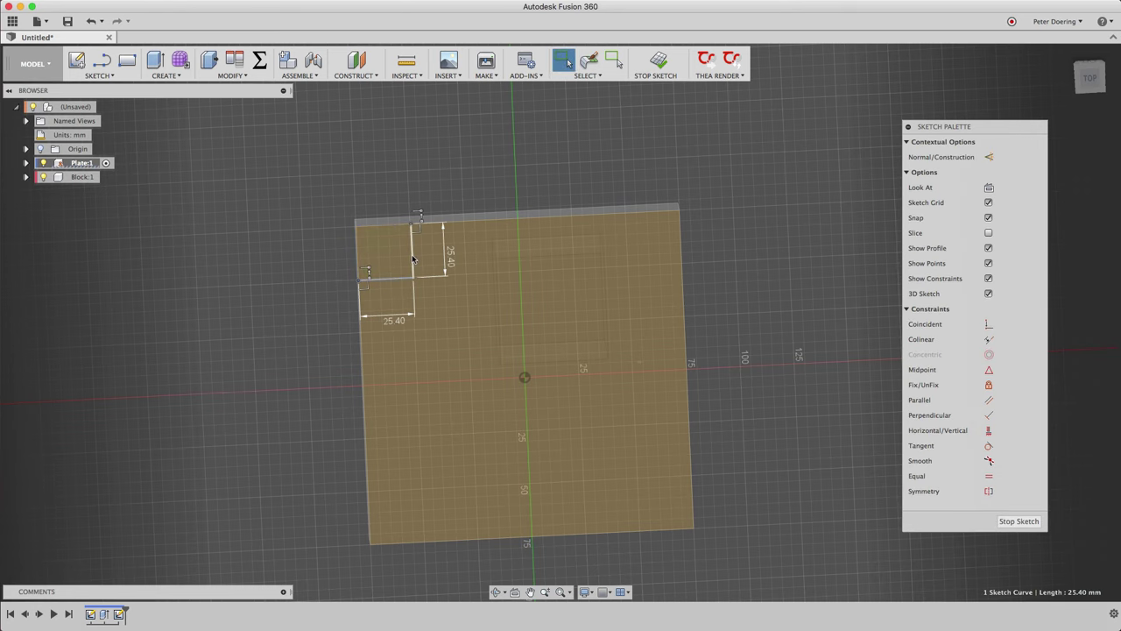
super+click(409, 255)
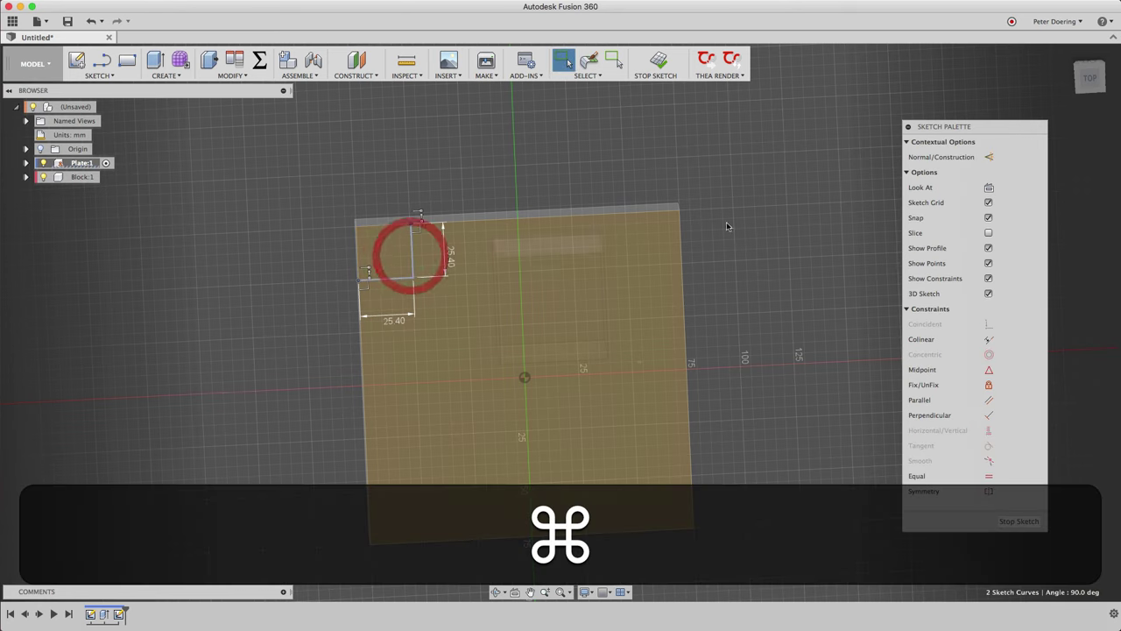
click(989, 157)
key(F6)
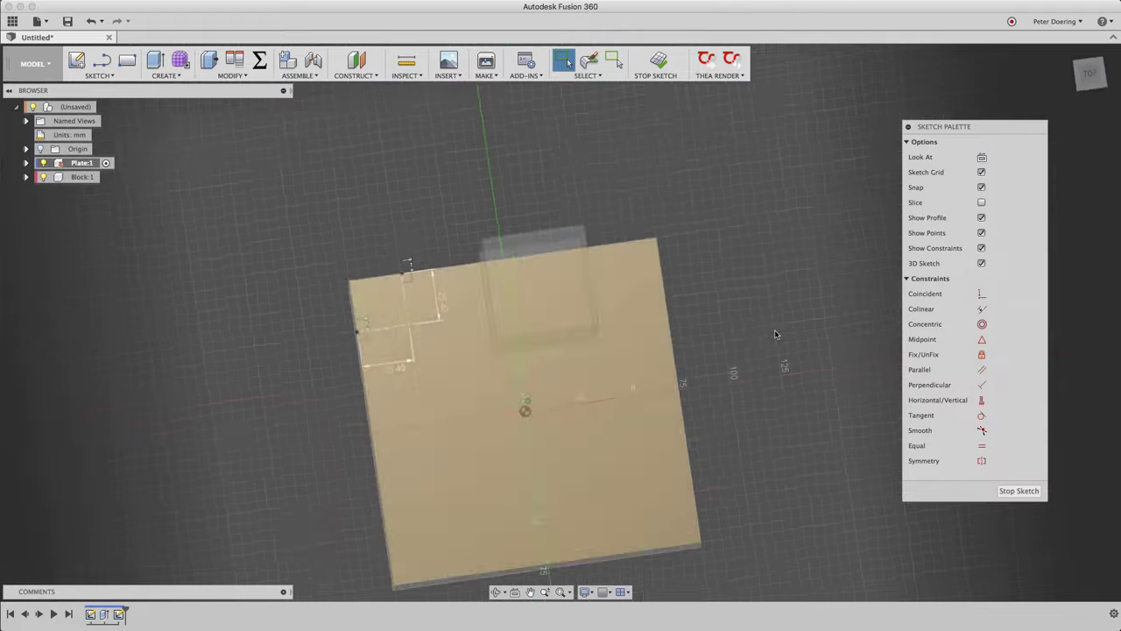
click(1019, 491)
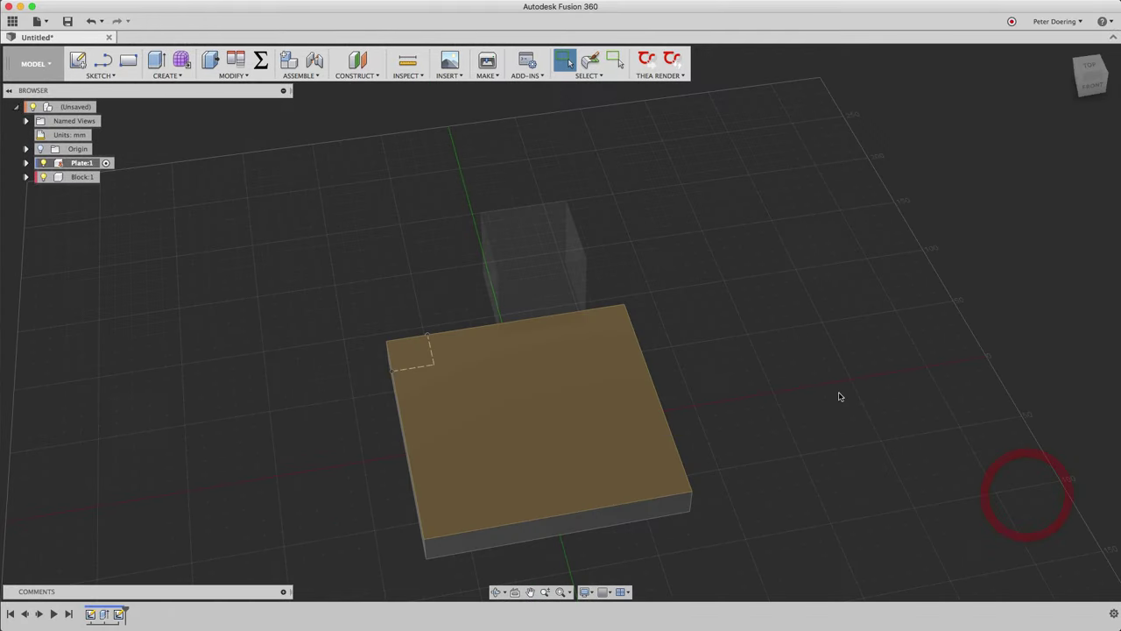
- Activate the top-level assembly and join the Block's bottom corner to the Plate at the construction lines' intersection with a rigid joint
click(102, 107)
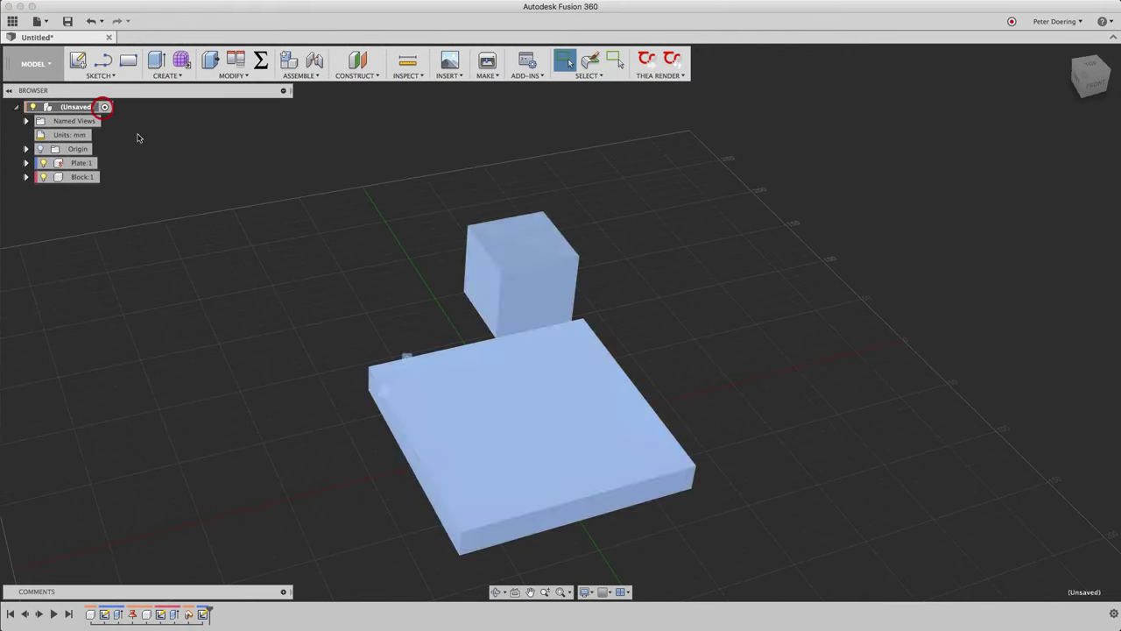
click(238, 195)
shift+middle_drag(349, 252, 330, 136)
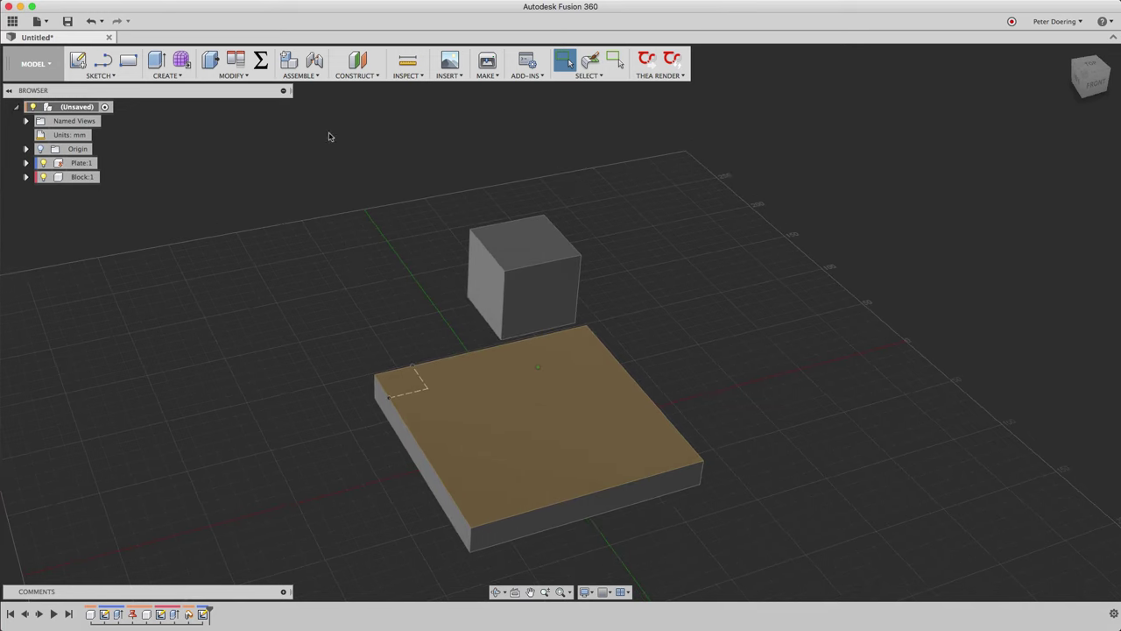
click(314, 59)
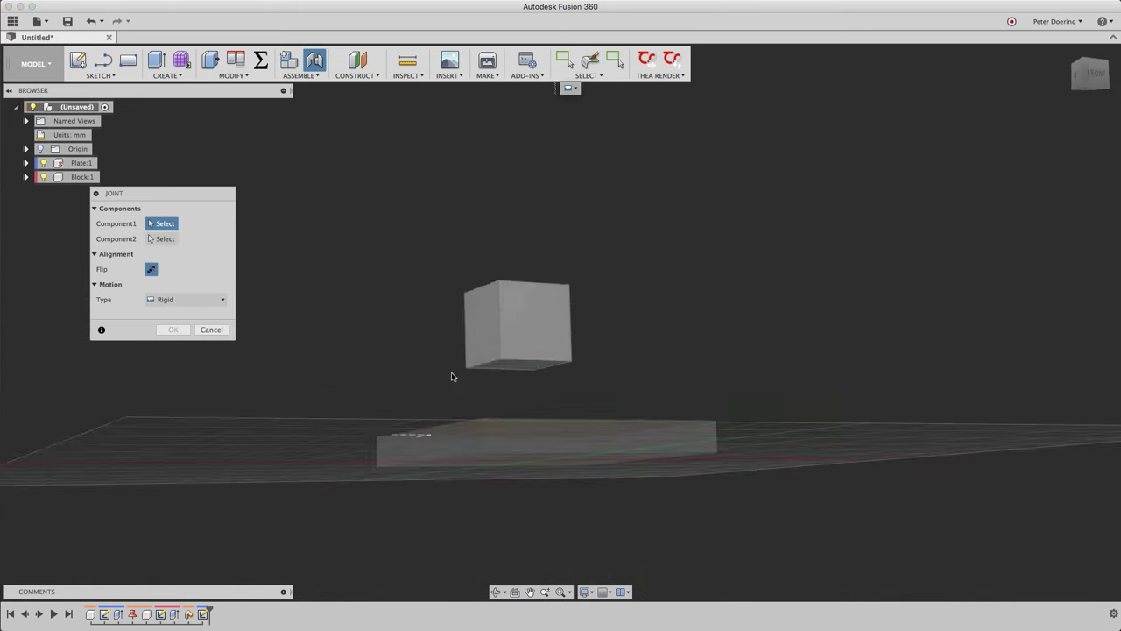
scroll(497, 384, up, 5)
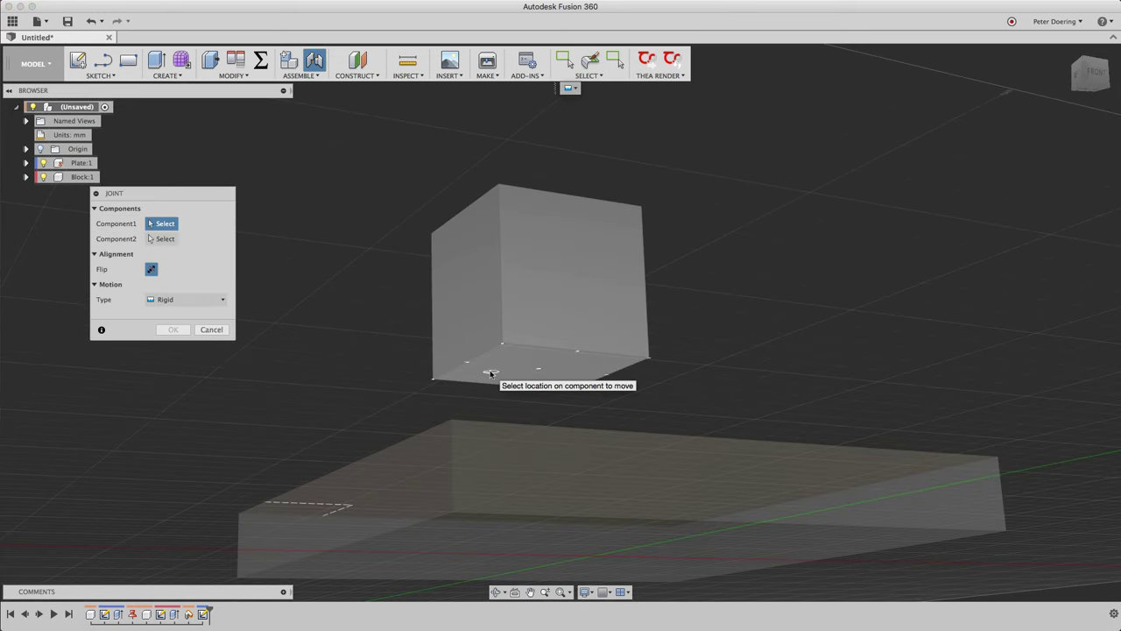
super+click(442, 376)
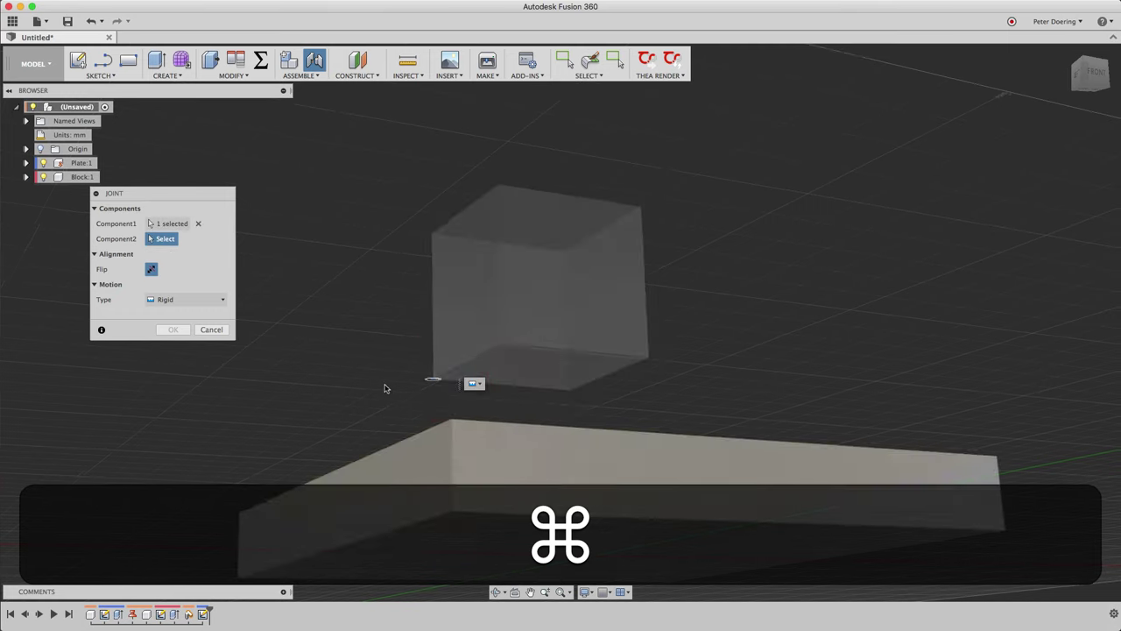
mouse_move(385, 388)
shift+middle_down()
mouse_move(384, 369)
mouse_move(400, 358)
shift+middle_up()
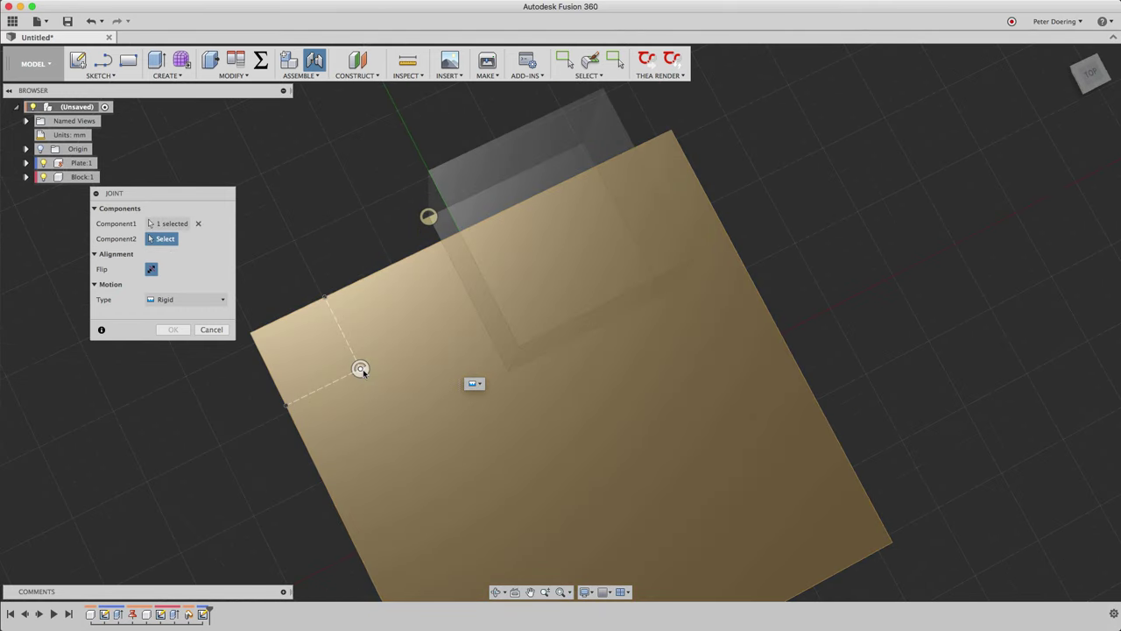
click(361, 369)
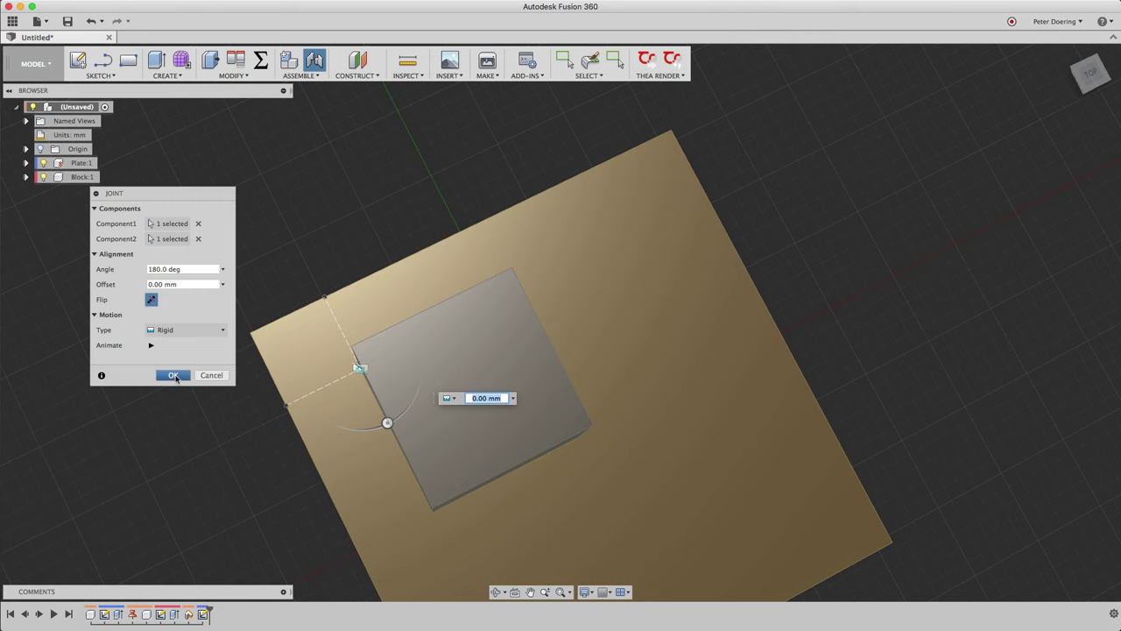
click(174, 376)
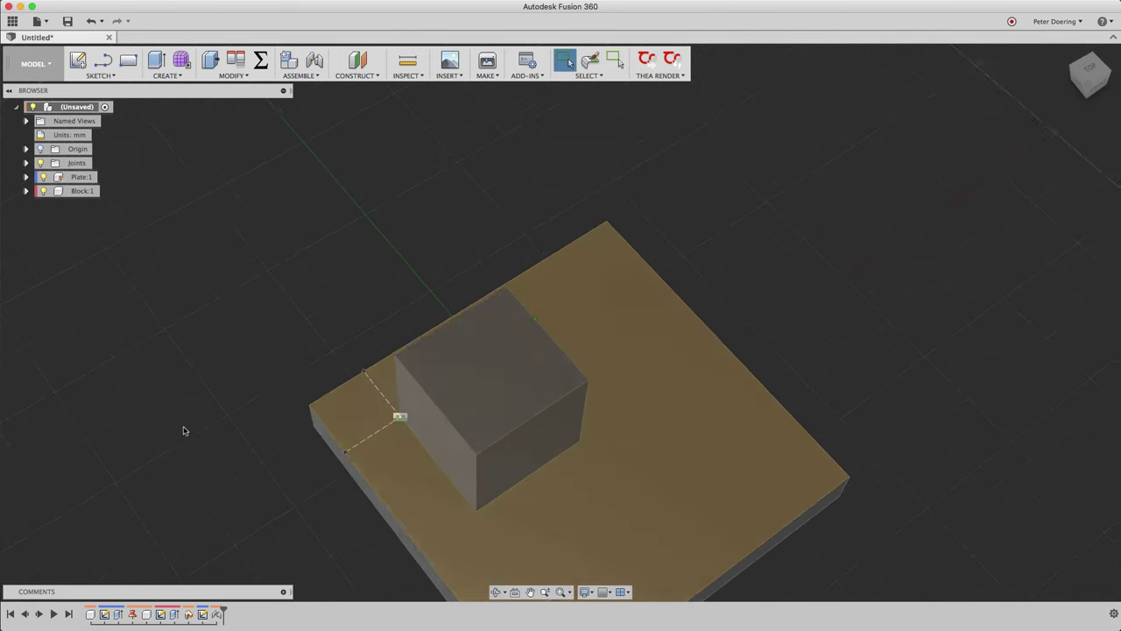
- Open the Plate's construction sketch to view its dimensions, and close it again
right_click(203, 612)
click(234, 593)
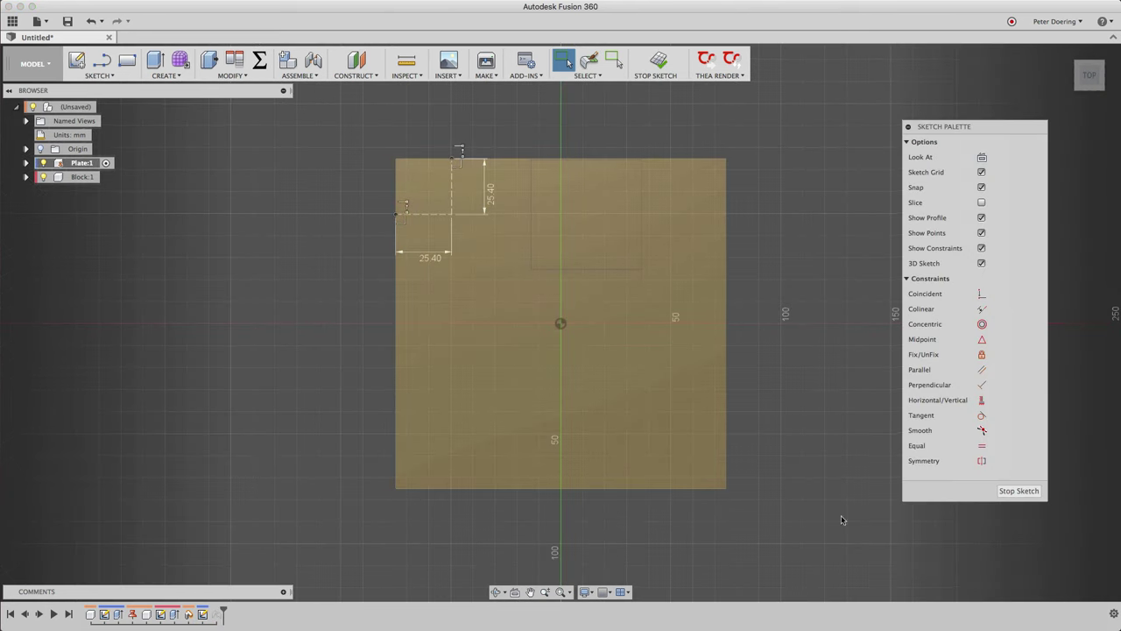
click(1019, 491)
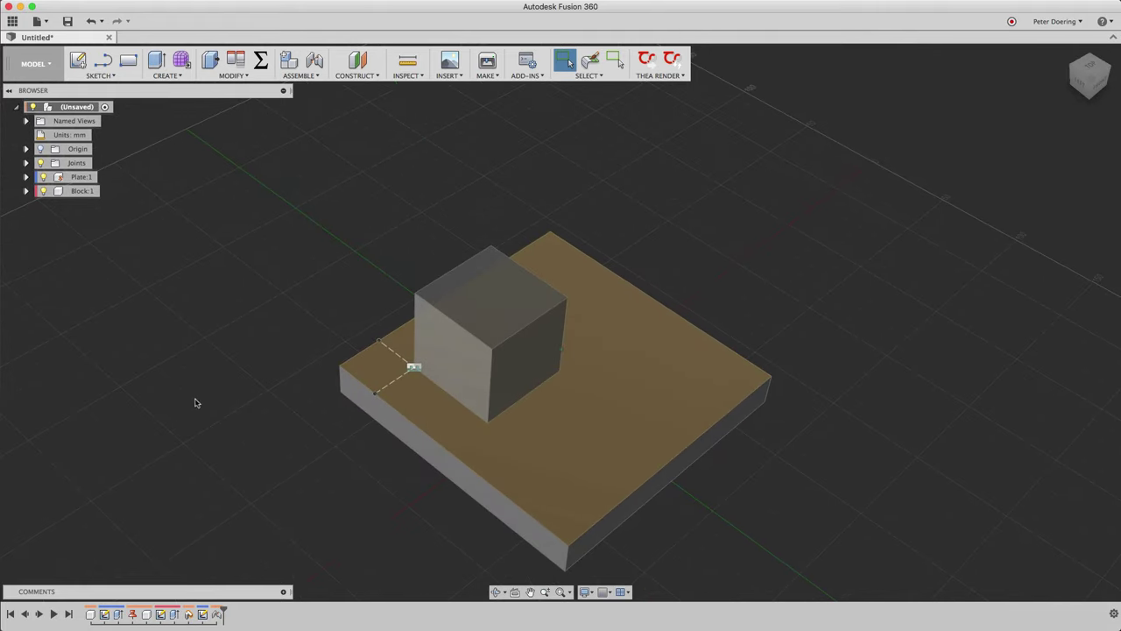
- Show the dimensions of the Plate's Sketch2 in the assembly view
click(27, 178)
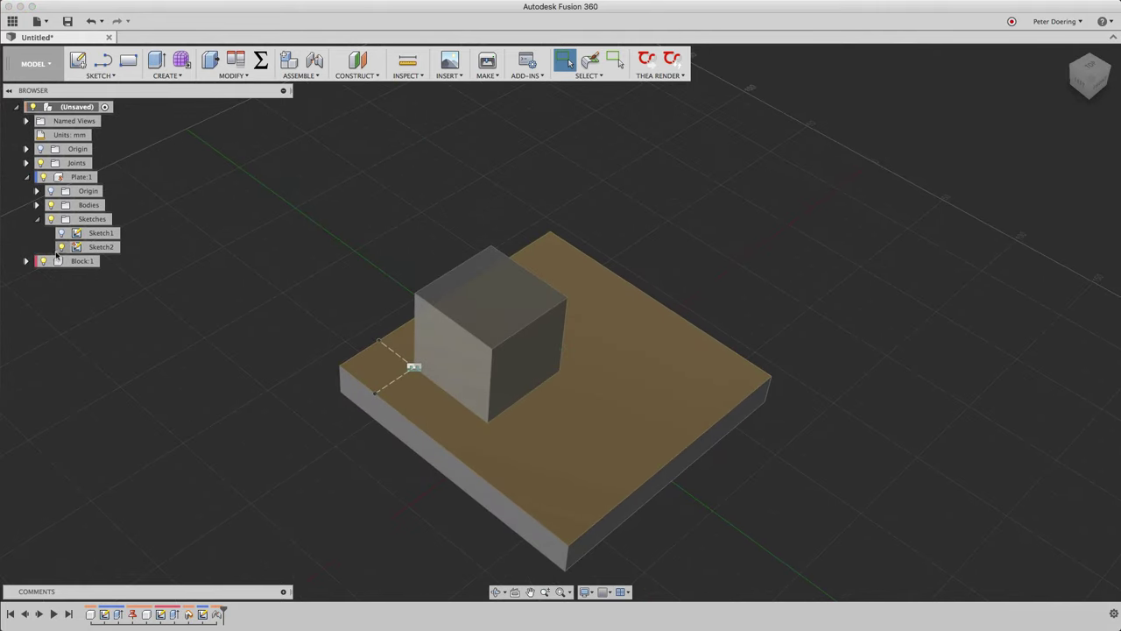
right_click(100, 248)
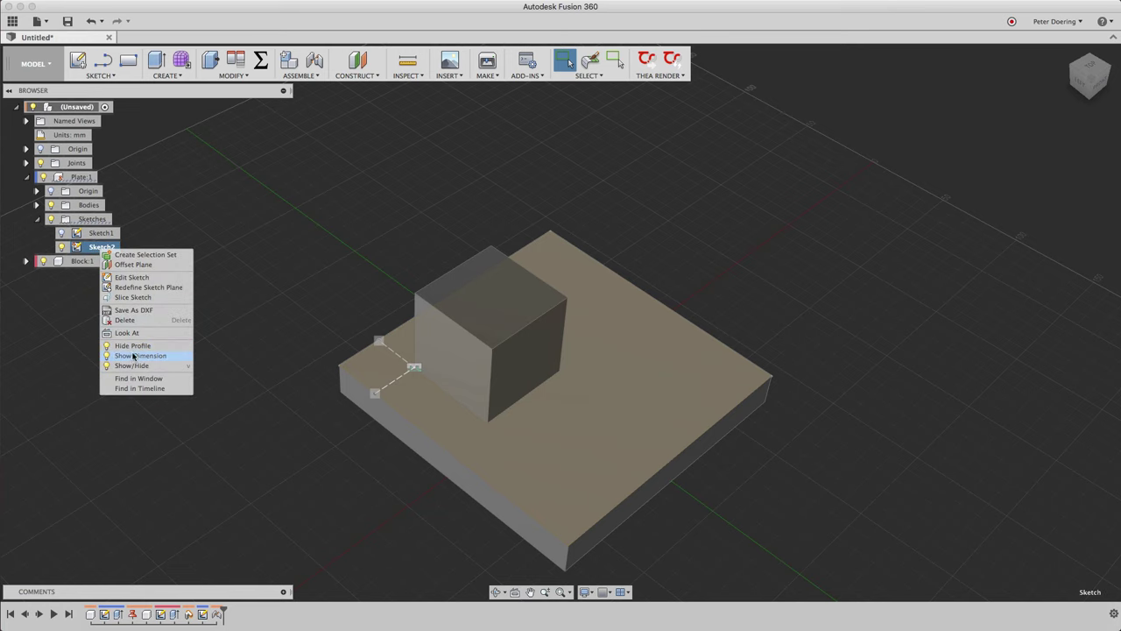
click(134, 356)
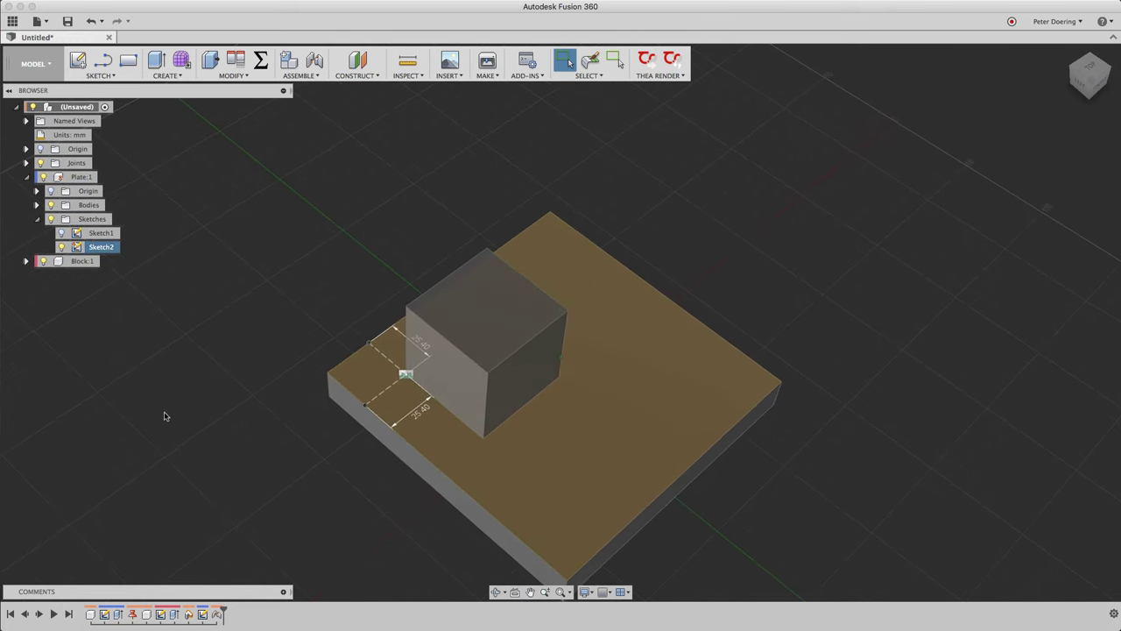
- Hide the dimensions of Sketch2 and turn their display back on
right_click(101, 247)
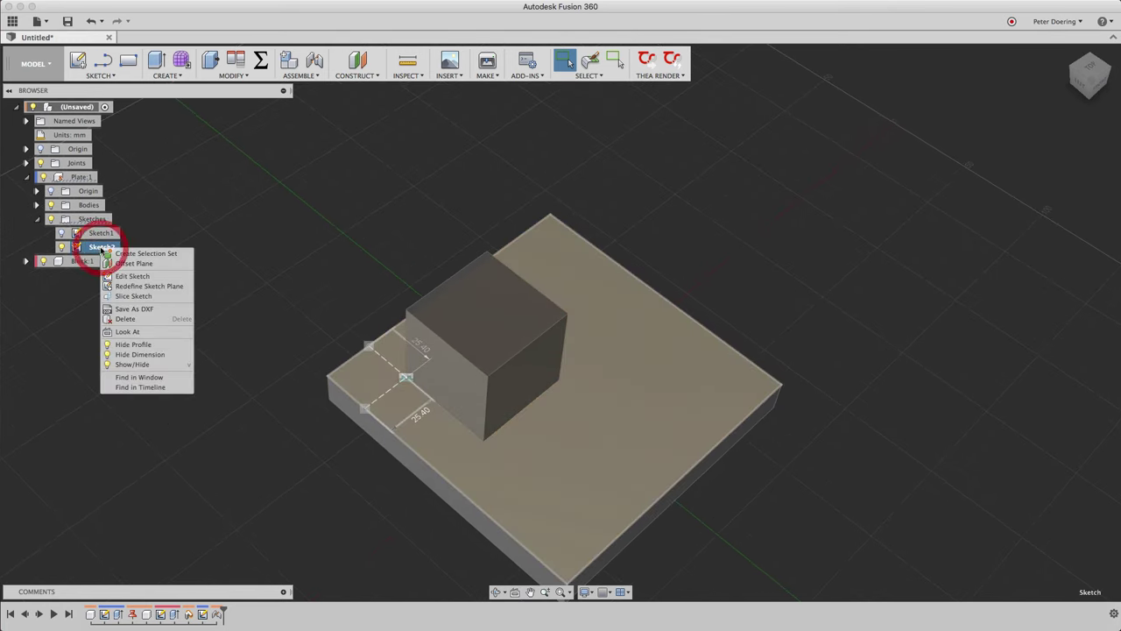
click(140, 354)
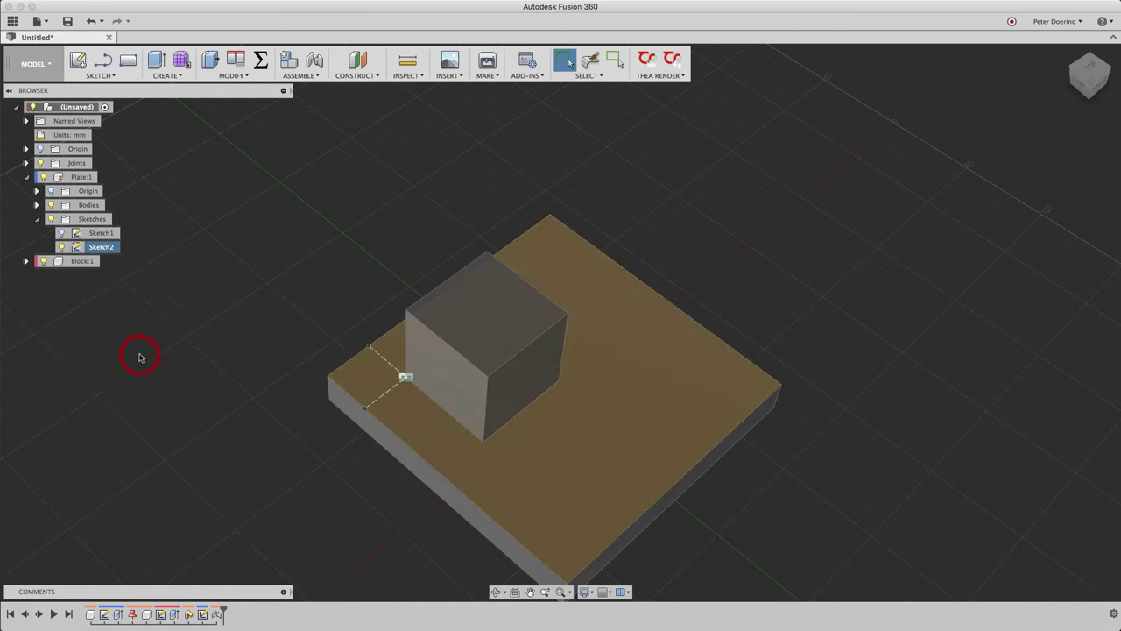
right_click(101, 247)
click(142, 357)
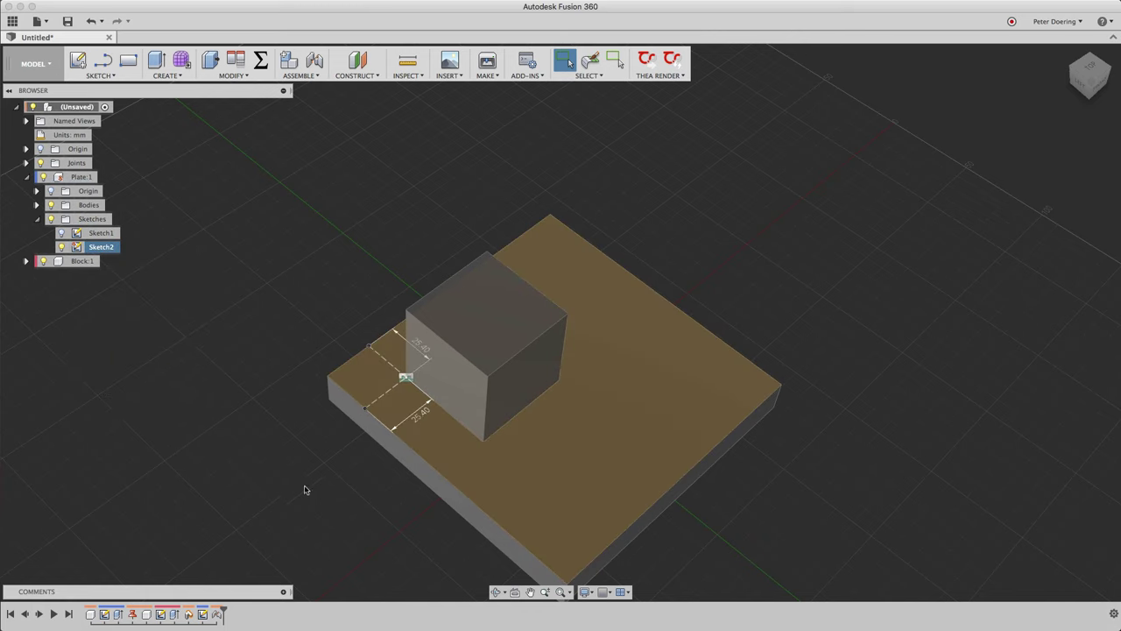
- Set the dimension of the horizontal construction line from the Plate's left edge to 1.2"
scroll(406, 457, up, 1)
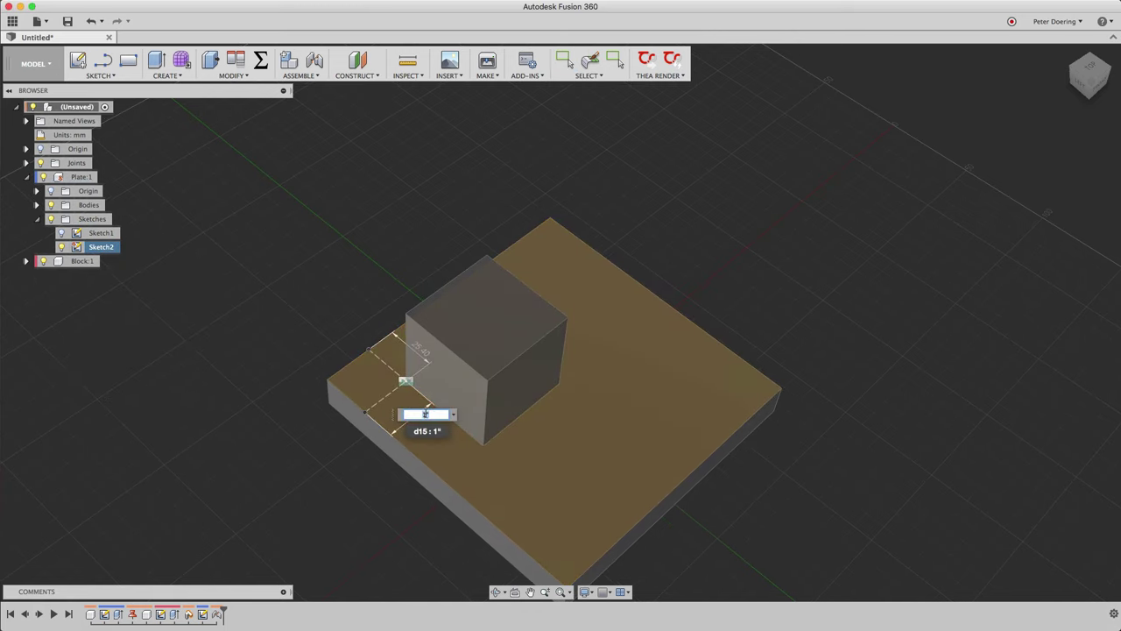
text(2")
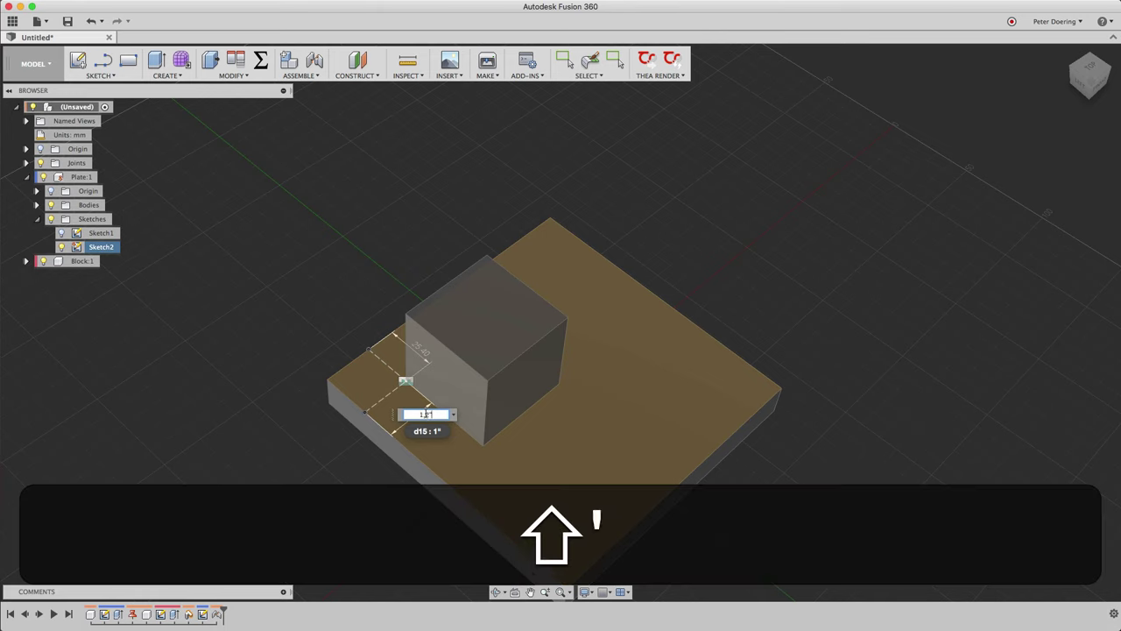
key(shift+Return)
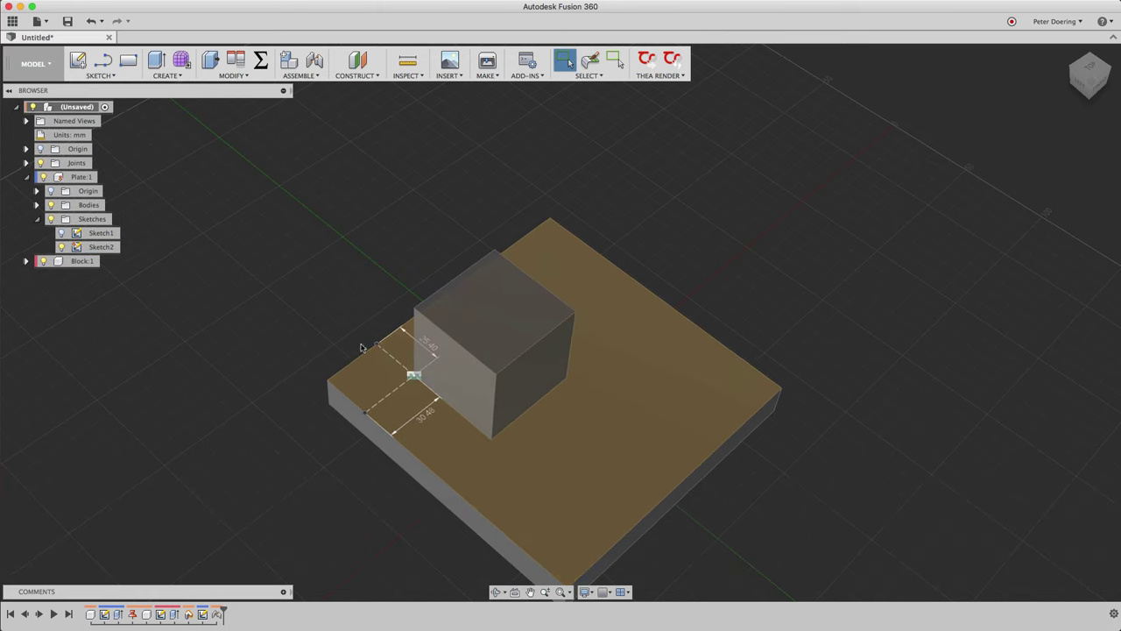
- Set the dimension of the vertical construction line from the Plate's upper edge to 2"
shift+middle_drag(344, 416, 422, 430)
click(421, 425)
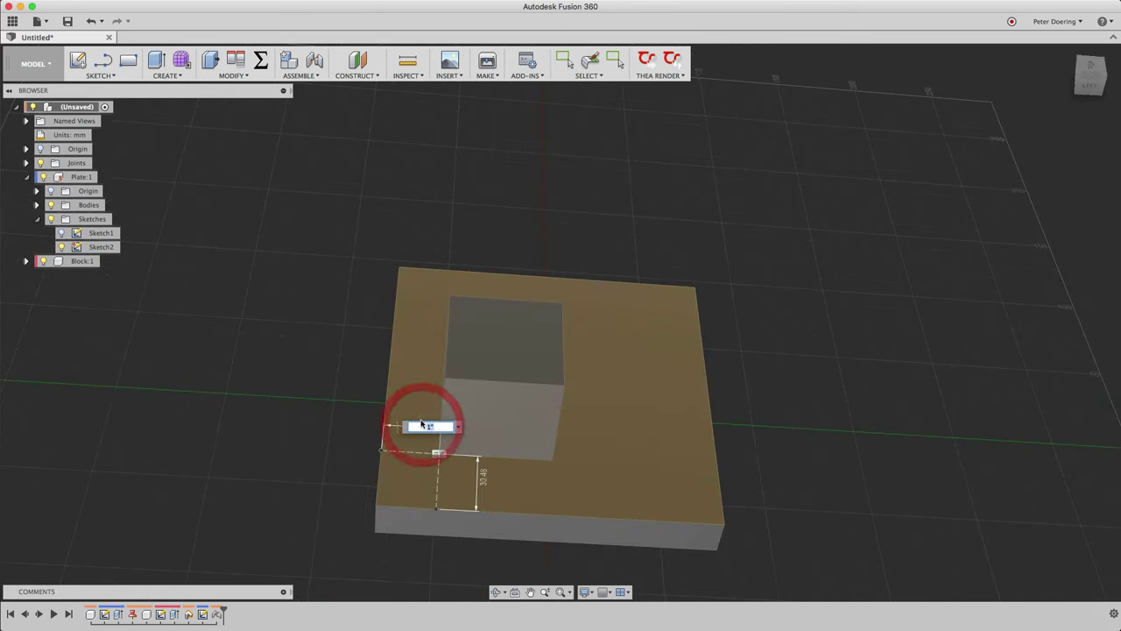
text(2")
key(shift+Return)
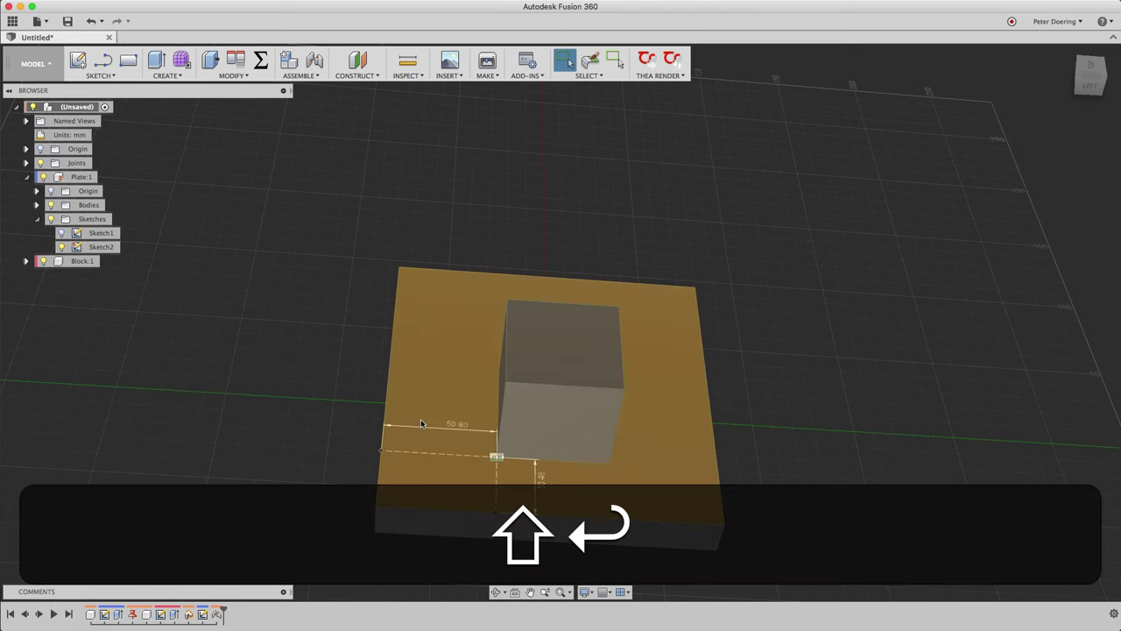
shift+middle_drag(879, 182, 774, 245)
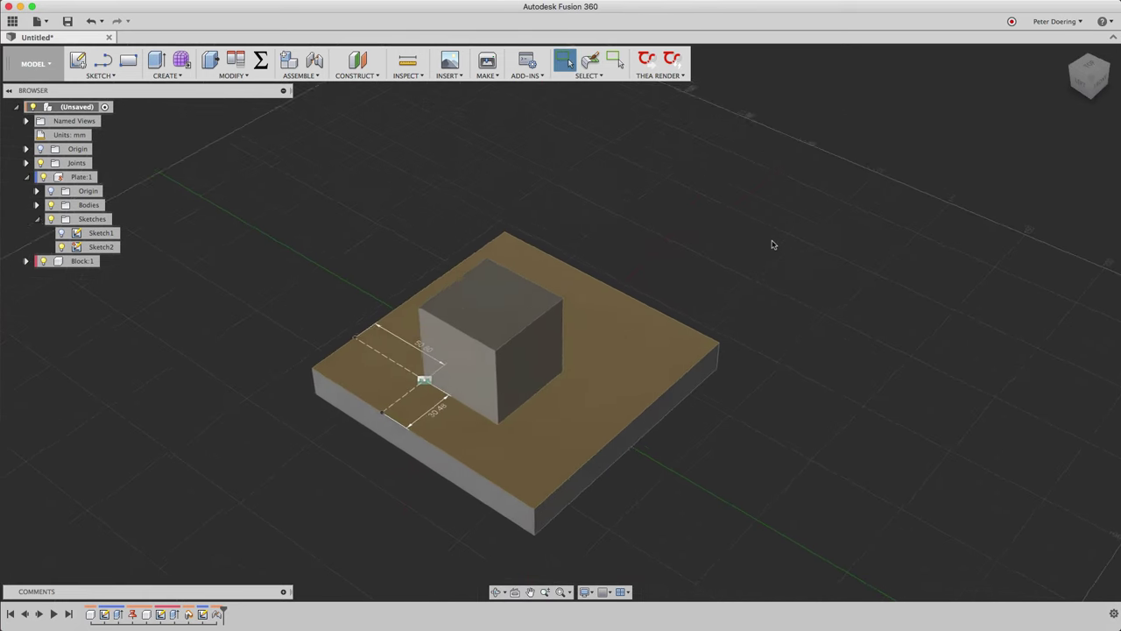